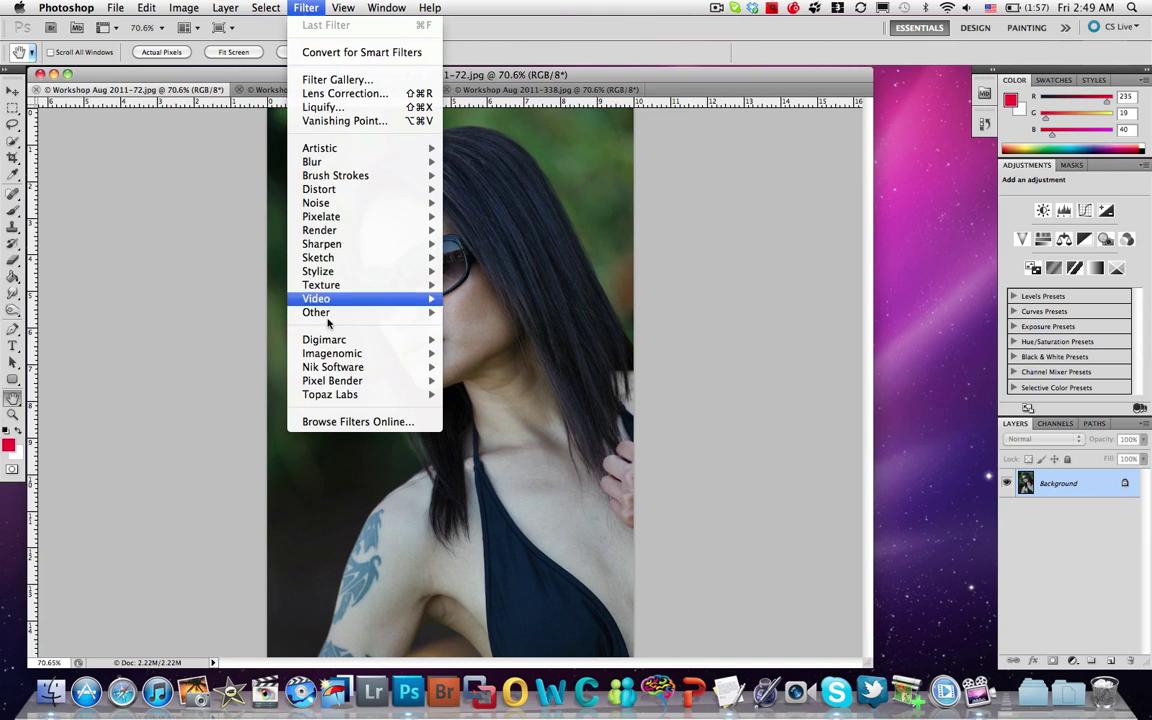
Open the Color Efex Pro 4 filter on the portrait photo and enlarge its window to fill the screen
mouse_move(352, 374)
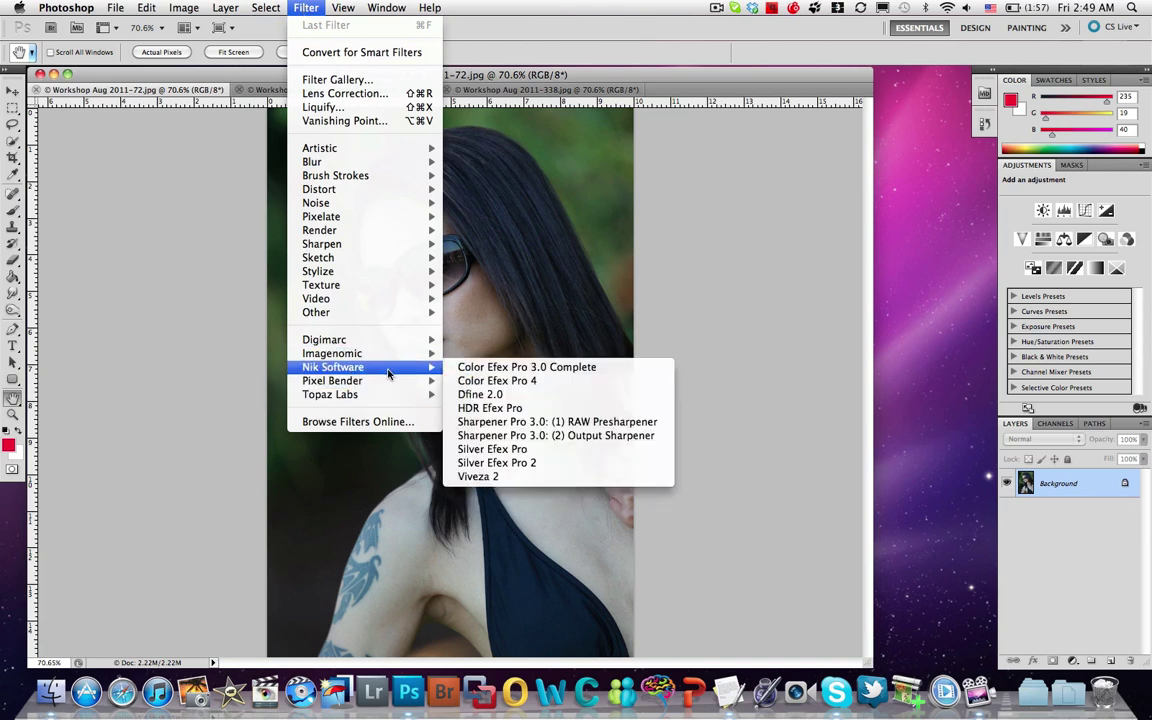
left_click(484, 386)
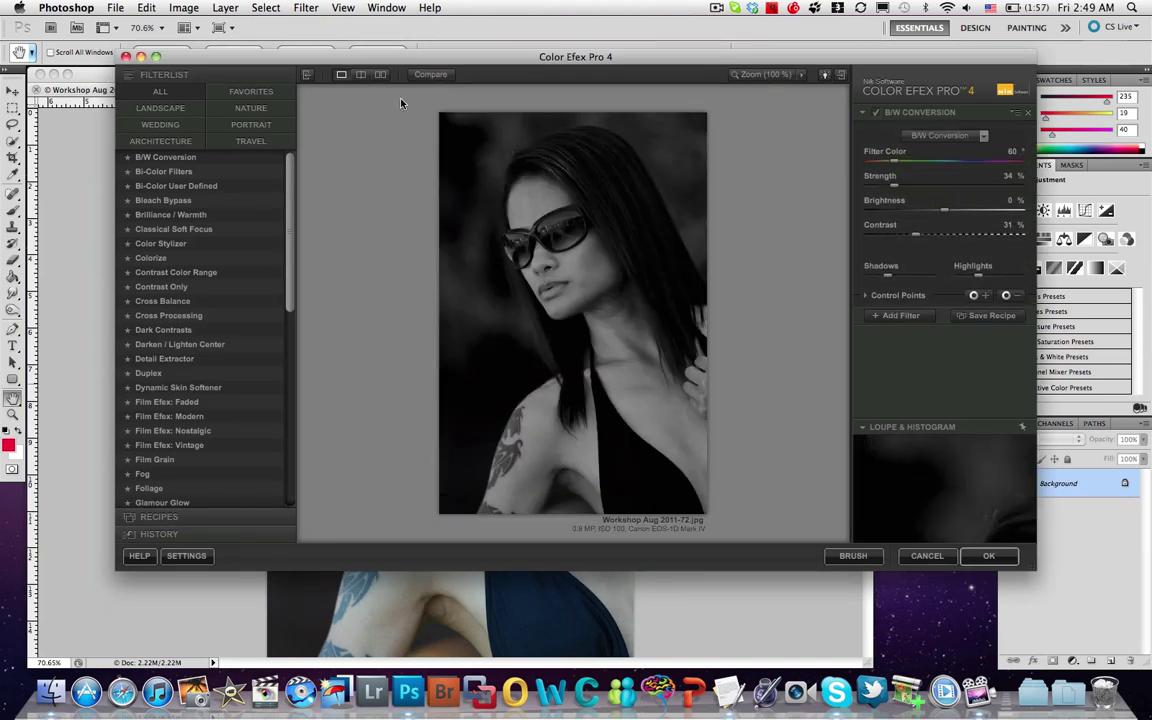
left_click(155, 57)
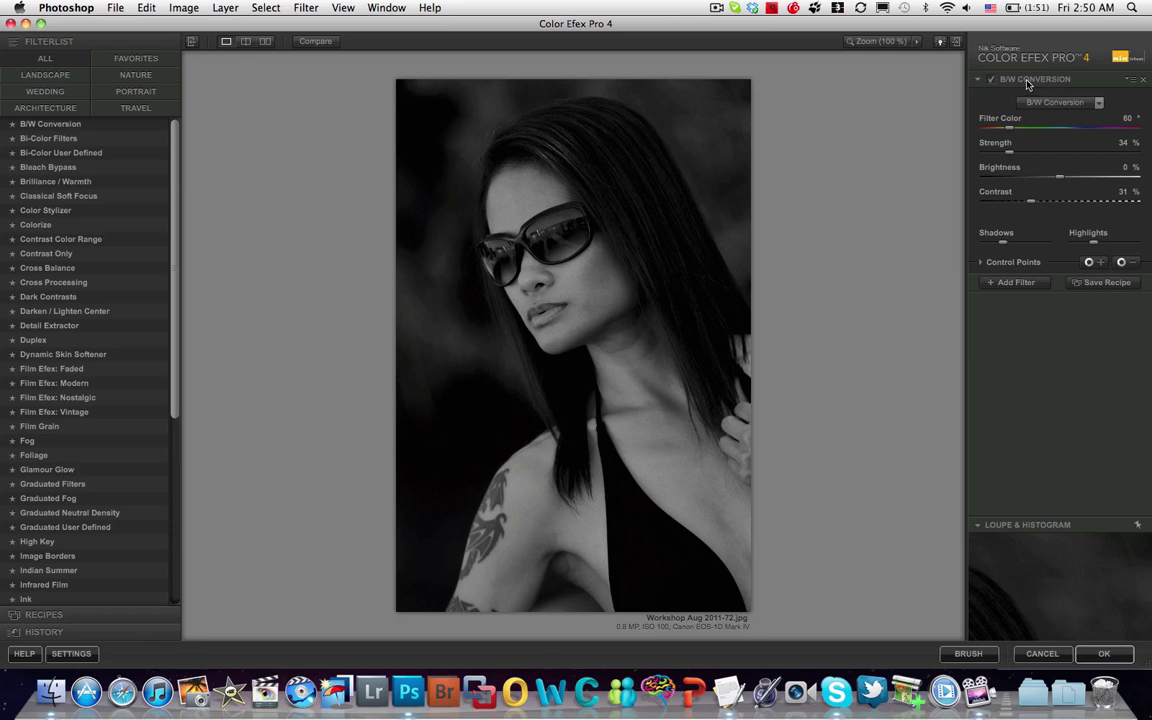
Try the Tonal Enhancer and Dynamic Contrast methods of the B/W Conversion filter and switch back to the B/W Conversion method
left_click(1100, 106)
left_click(1088, 134)
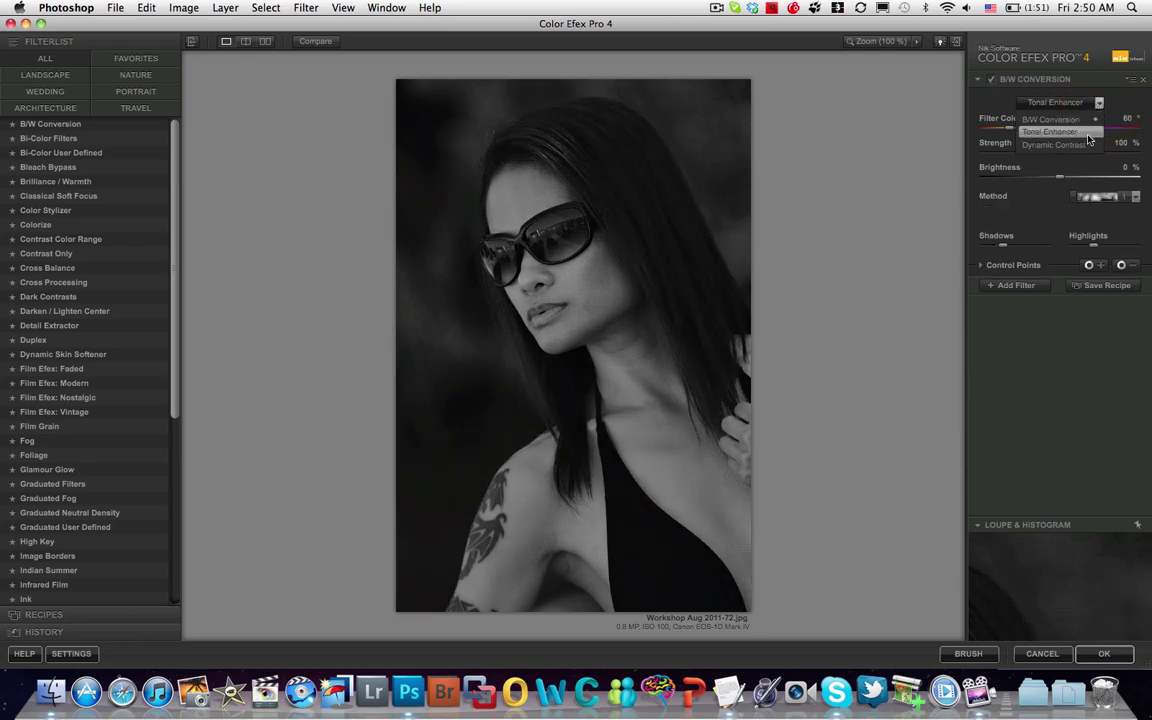
left_click(1087, 145)
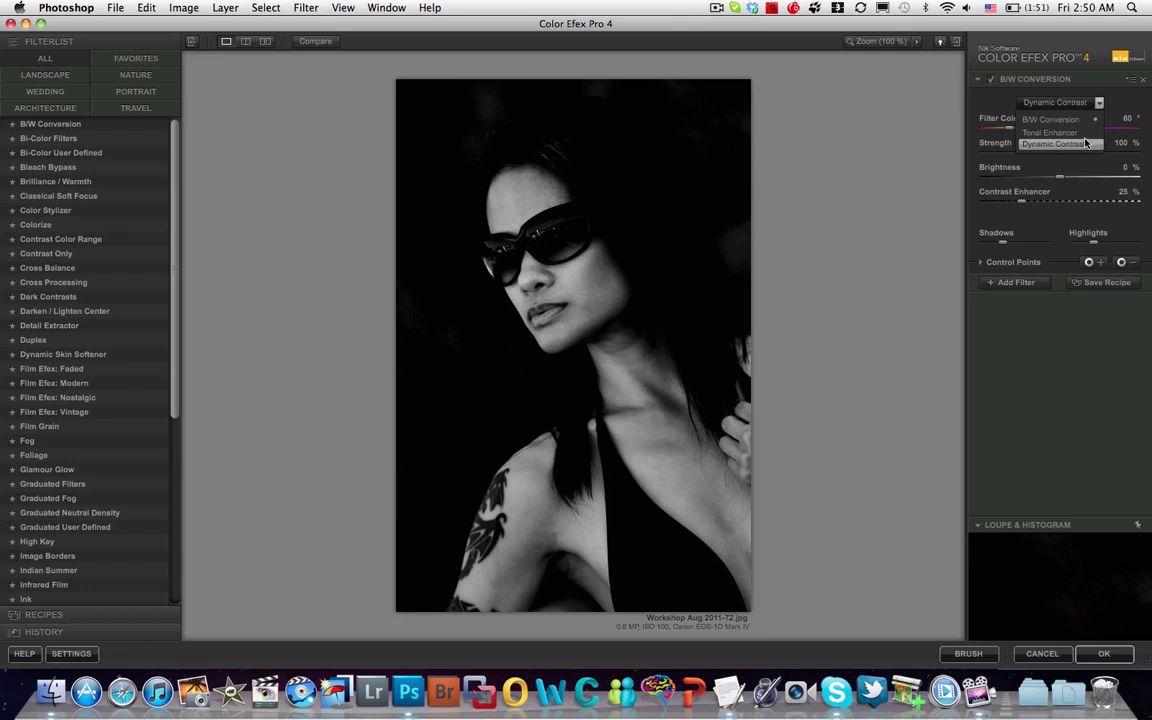
left_click(1082, 121)
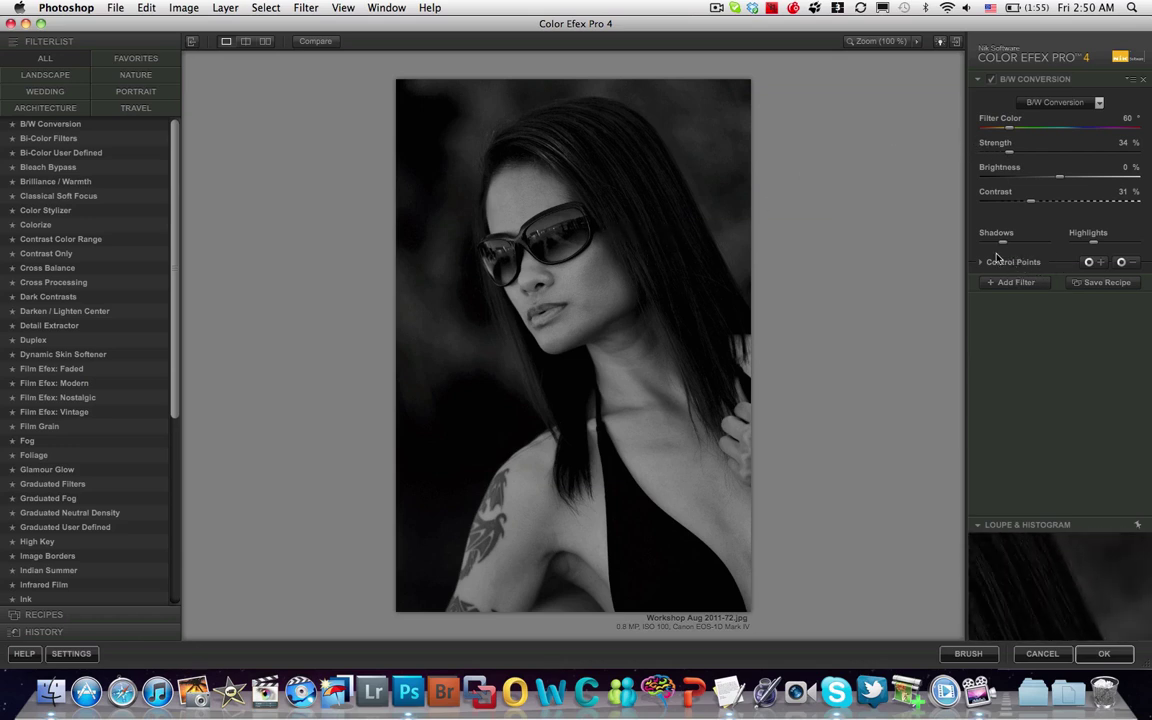
Try a control point on the green background in front of the model and delete it
left_click(1100, 263)
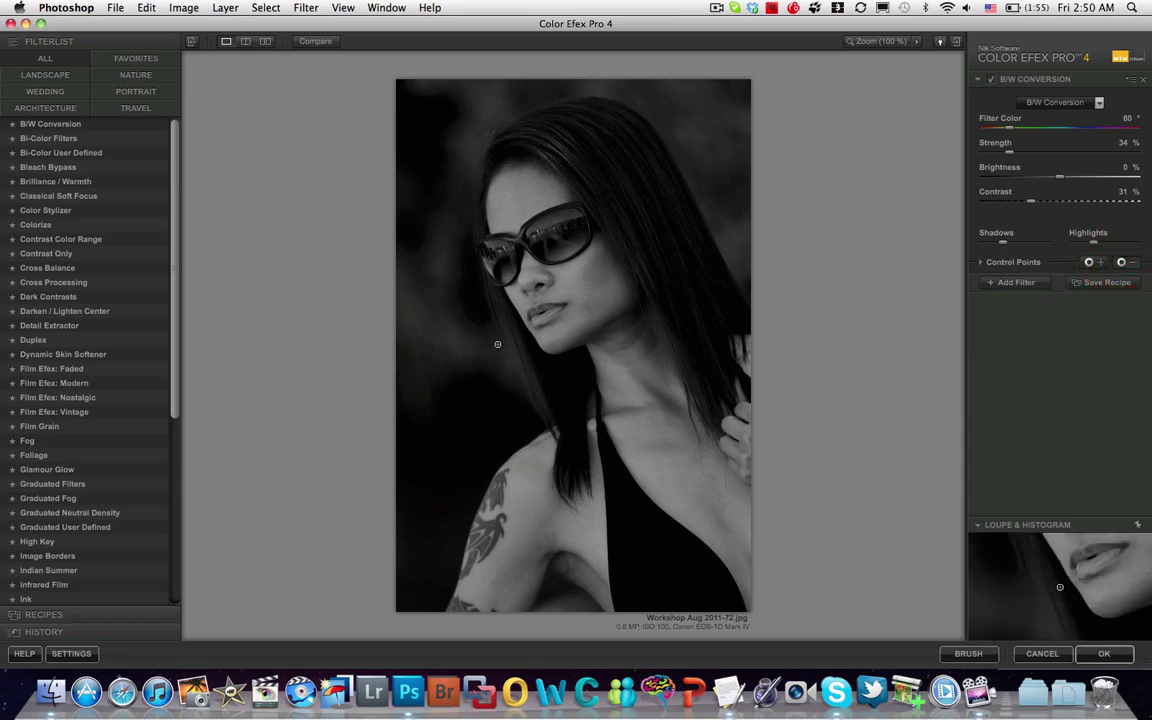
left_click(487, 435)
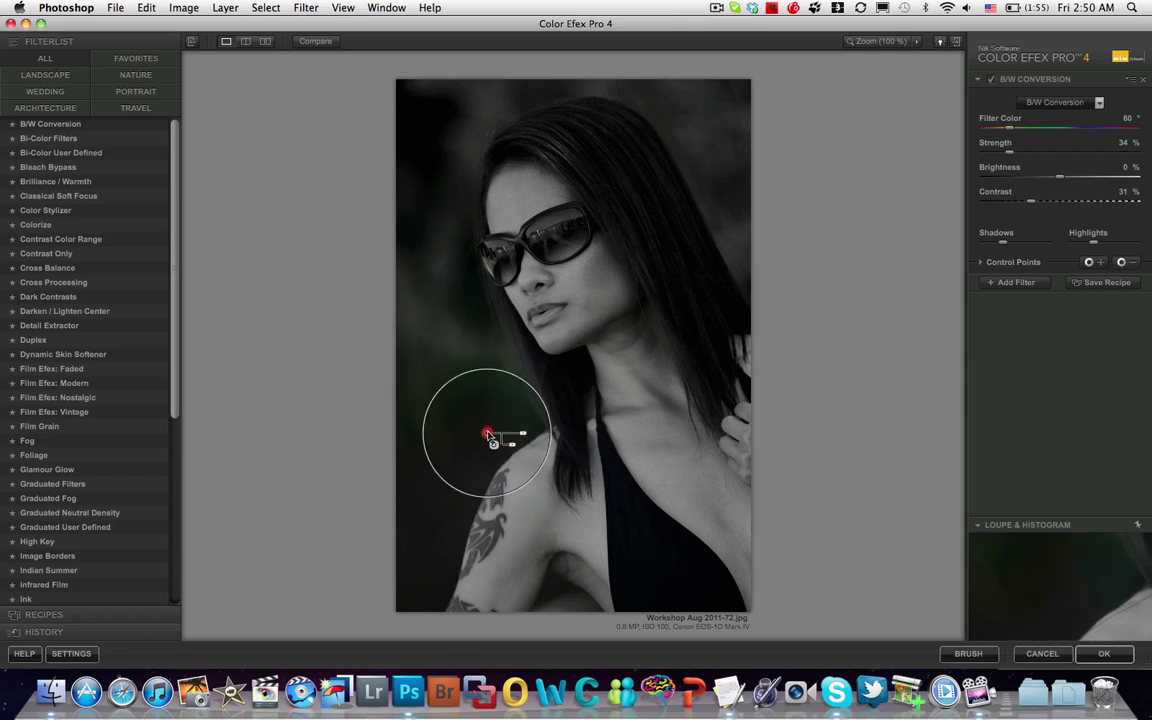
left_click_drag(487, 436, 446, 384)
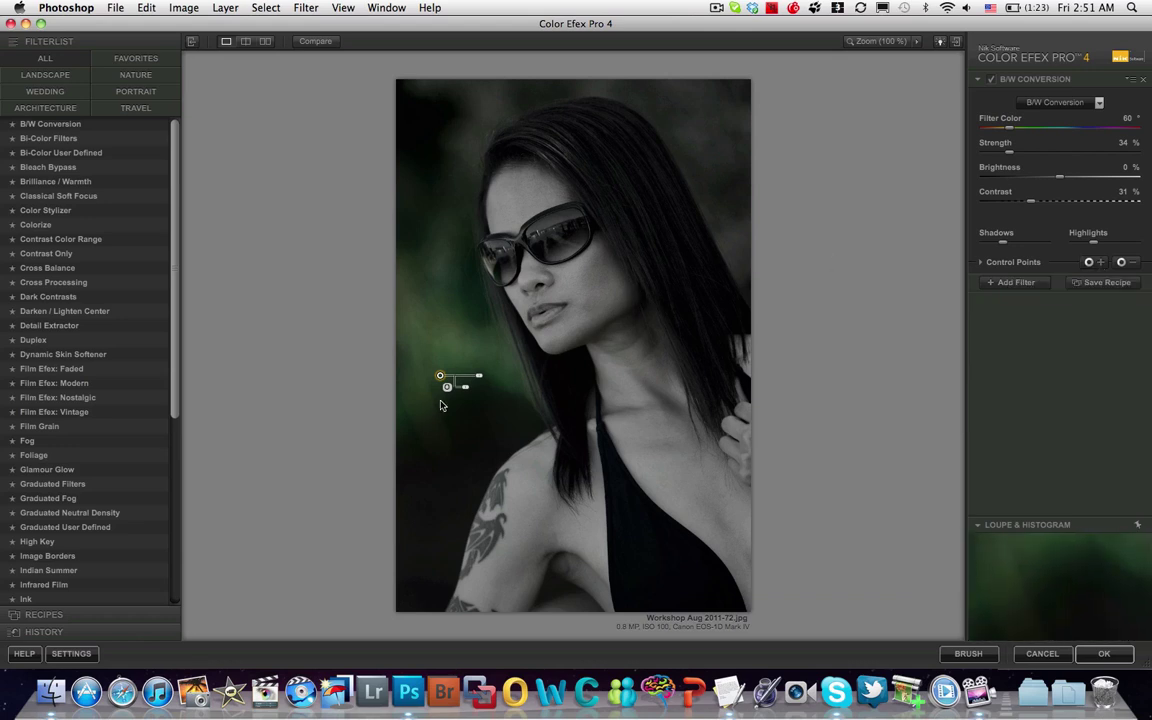
key("Delete")
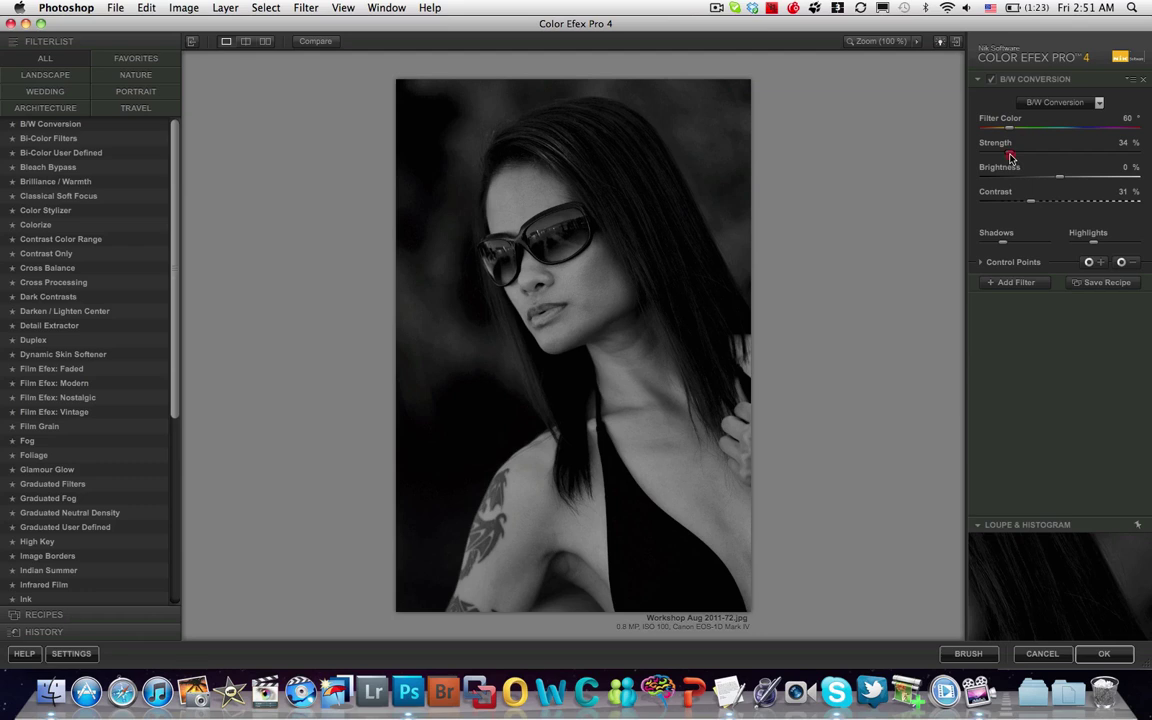
Try 59% strength, -11% brightness and 27% contrast on the B/W Conversion filter, and reset the filter including its control points
left_click_drag(1010, 157, 1025, 204)
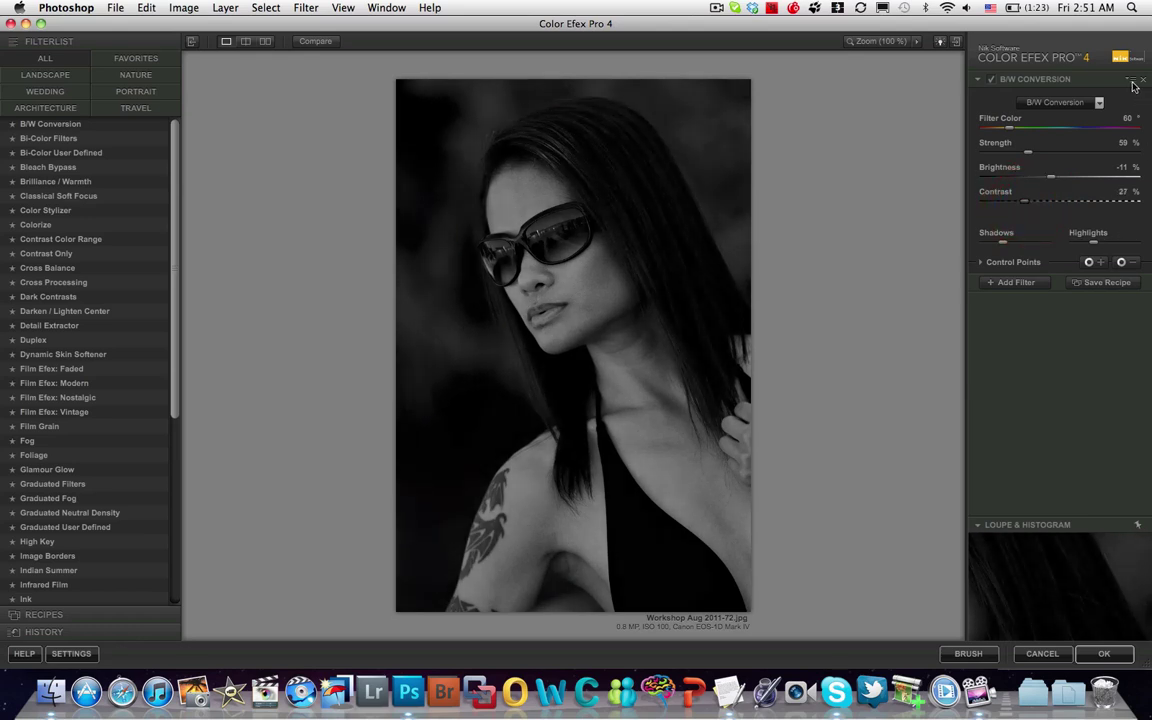
left_click(1132, 81)
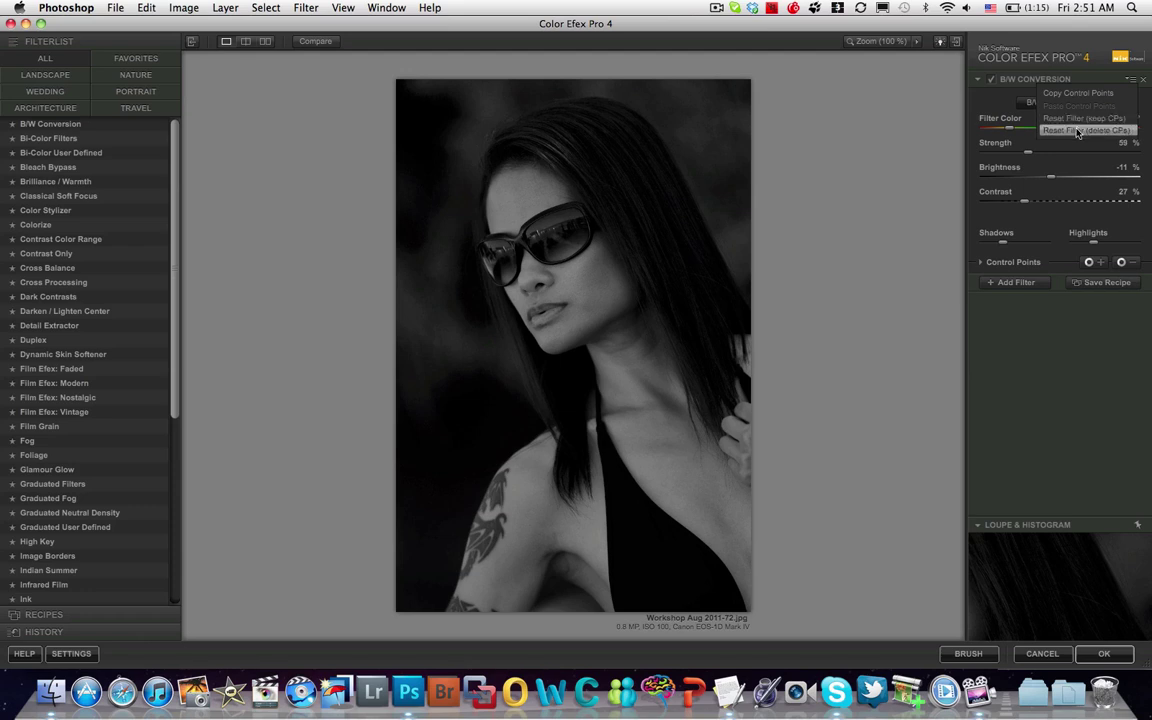
left_click(1076, 131)
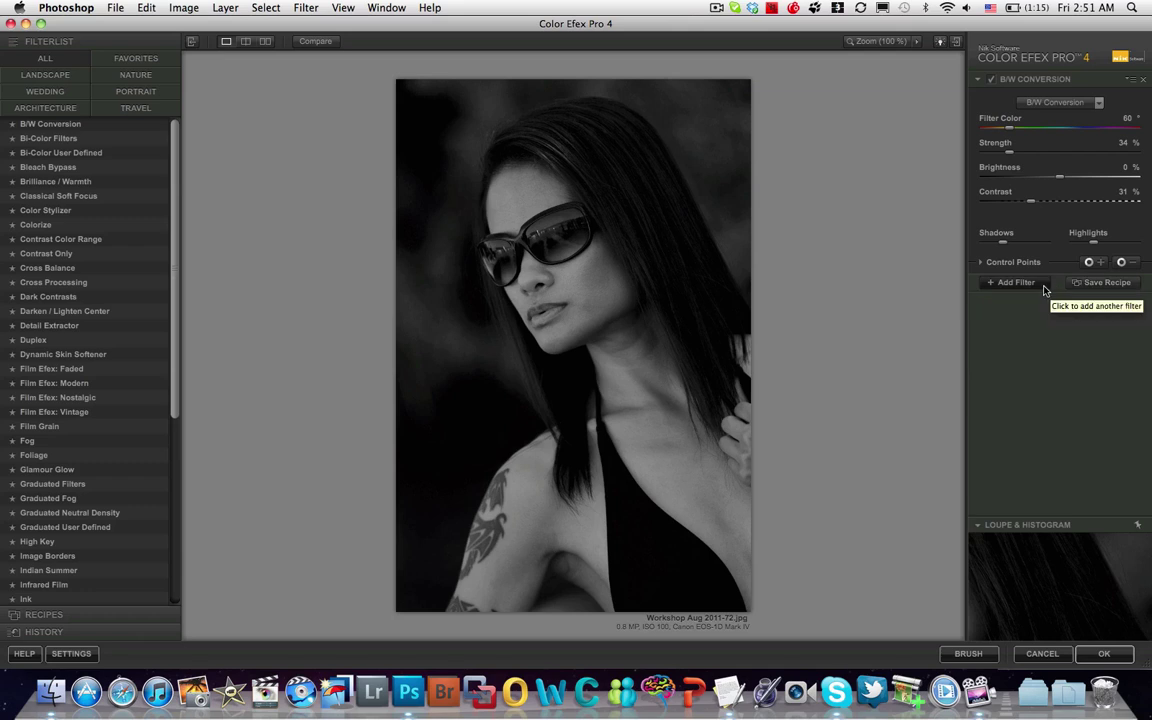
Turn off the B/W Conversion filter and add the Dynamic Skin Softener from the portrait filters as a second filter
left_click(991, 80)
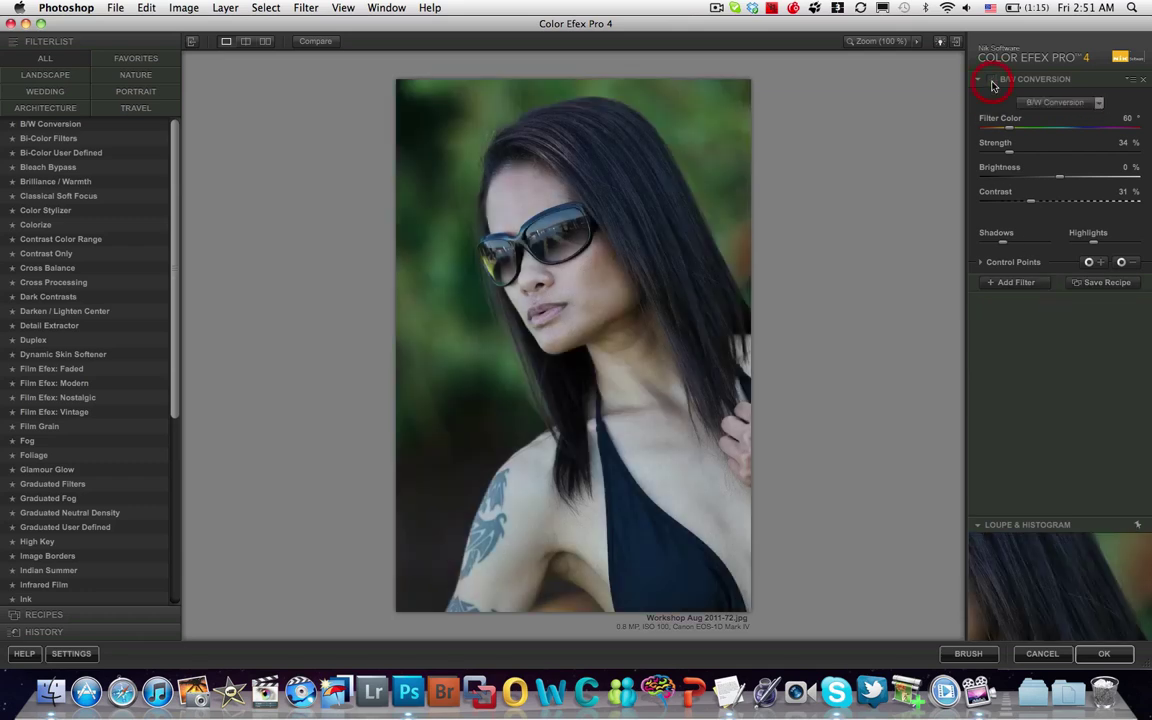
left_click(1018, 285)
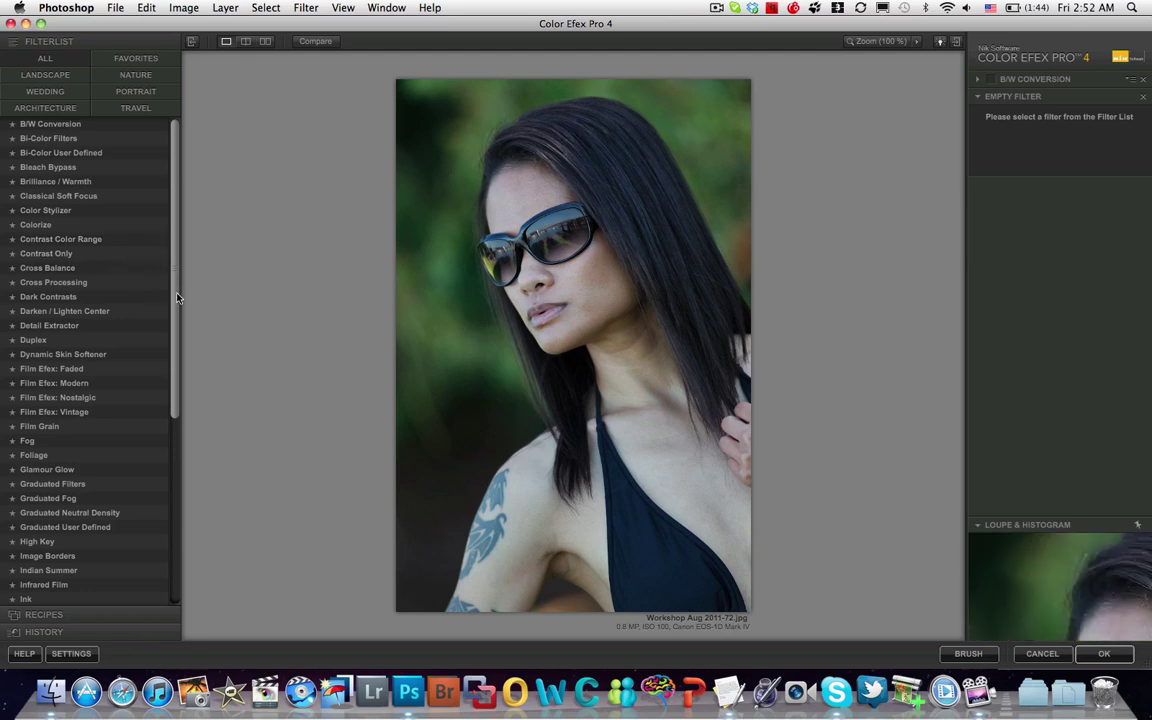
mouse_move(174, 298)
left_mouse_down()
mouse_move(172, 350)
mouse_move(180, 249)
left_mouse_up()
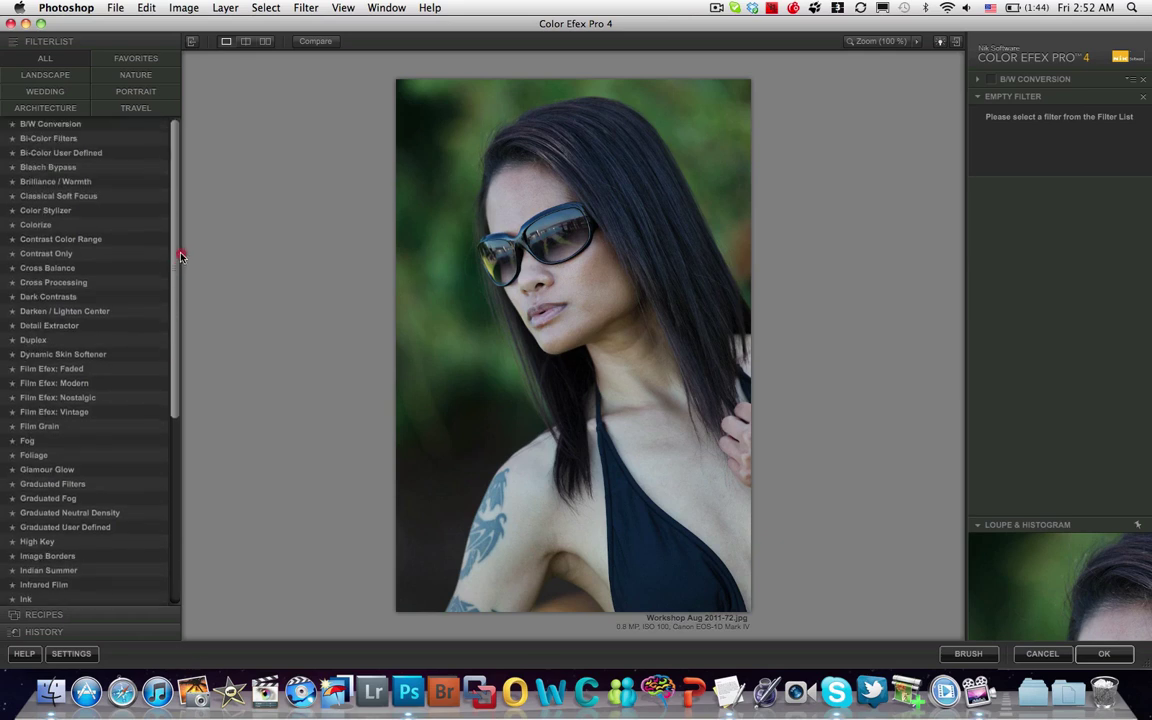
left_click(114, 95)
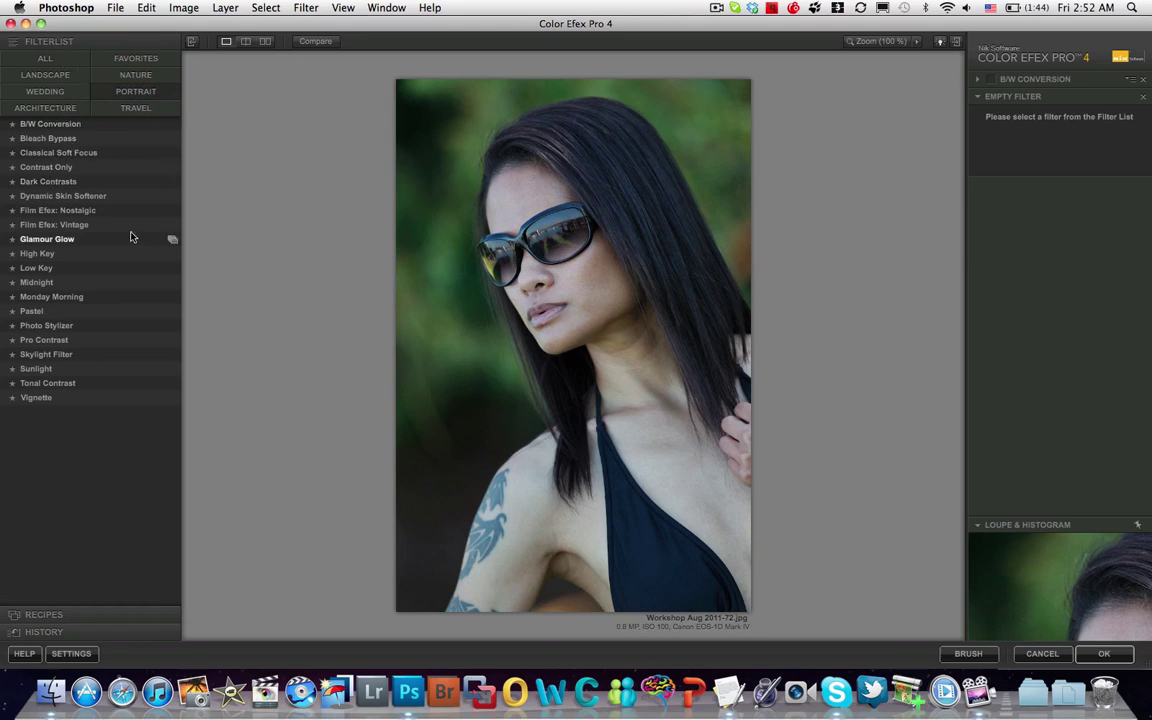
left_click(82, 199)
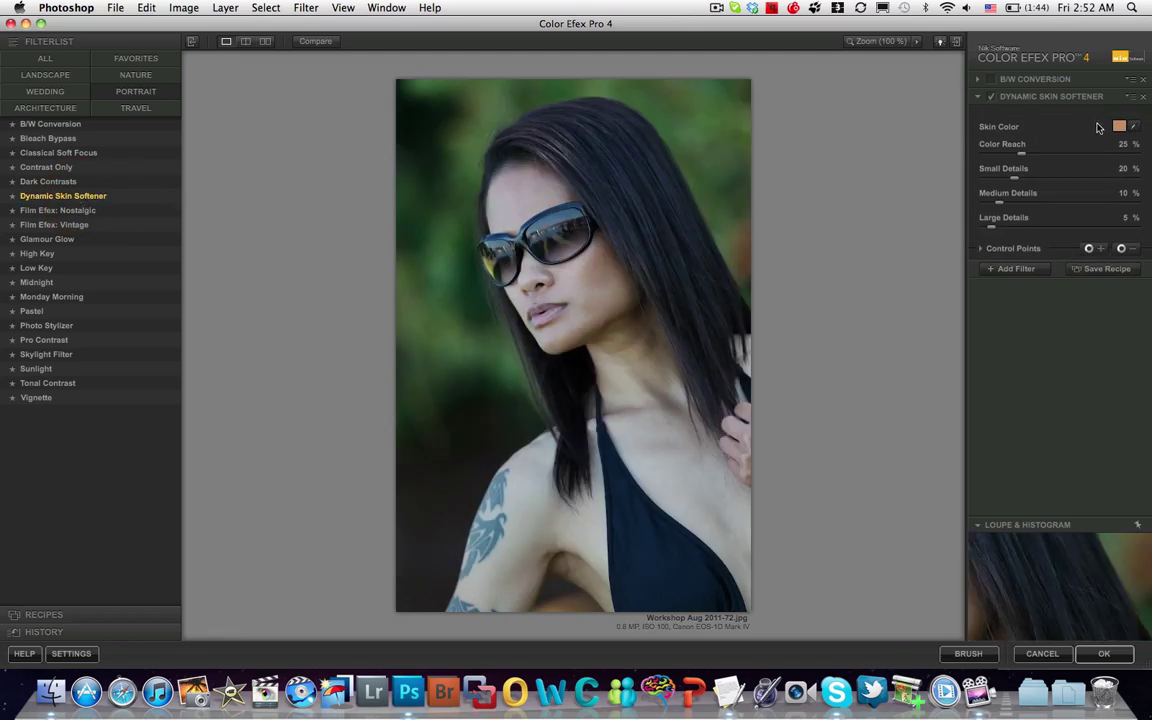
Sample the skin color from the model's cheek and set the Dynamic Skin Softener's overall opacity to 85%
left_click(1135, 128)
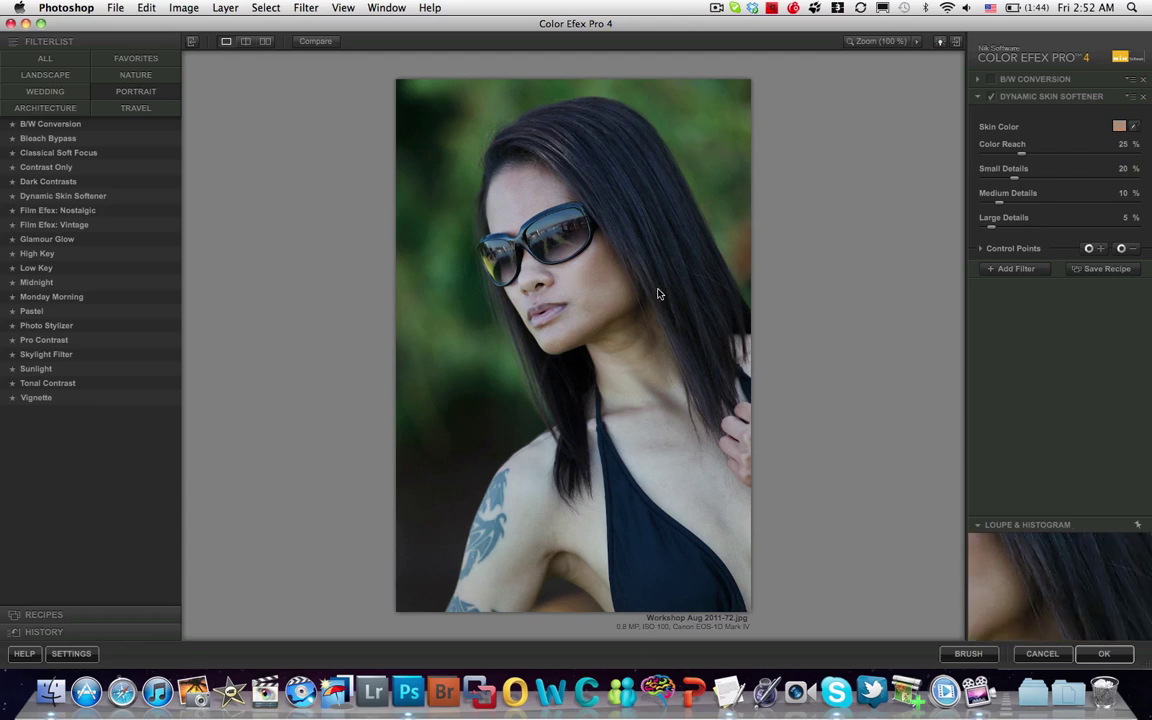
left_click(591, 303)
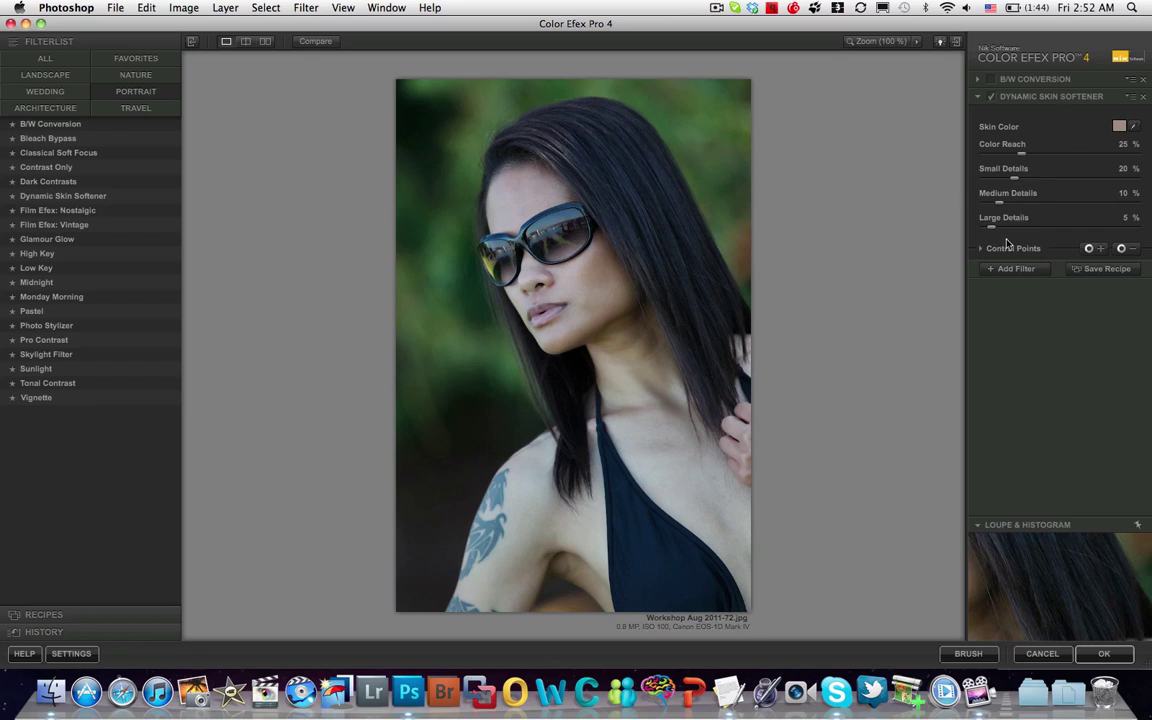
left_click(980, 250)
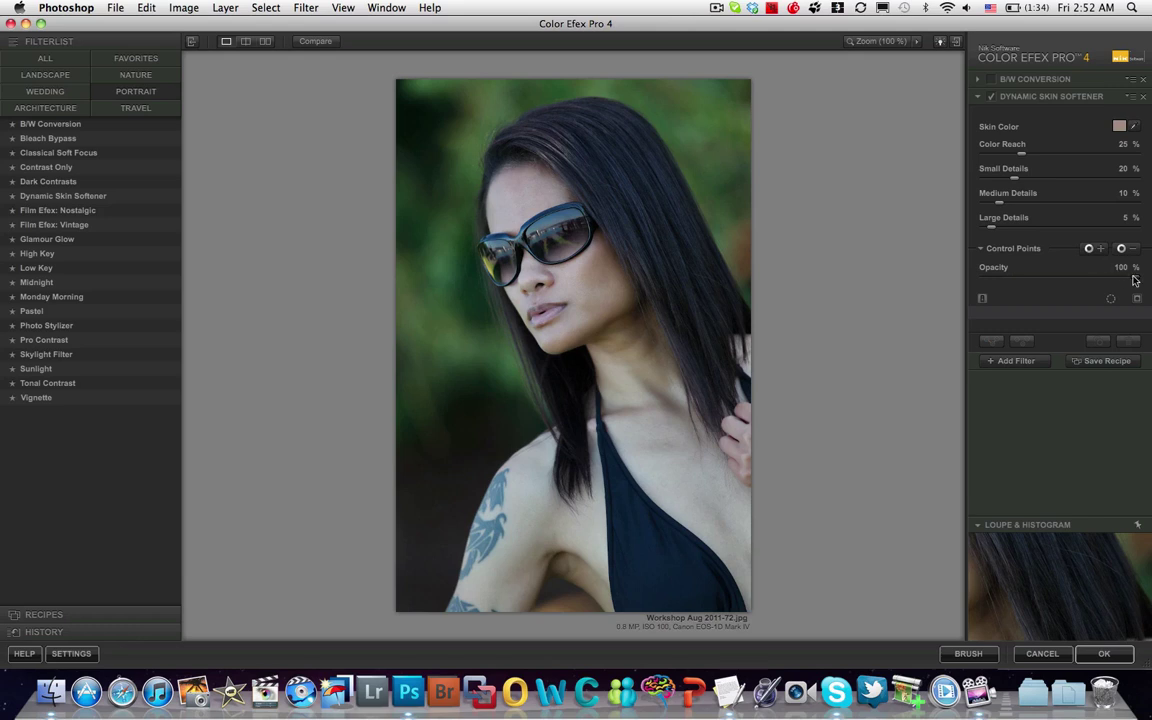
left_click_drag(1135, 281, 1112, 282)
Set the Dynamic Skin Softener's overall opacity to 70% while checking the facial skin up close
left_click(903, 42)
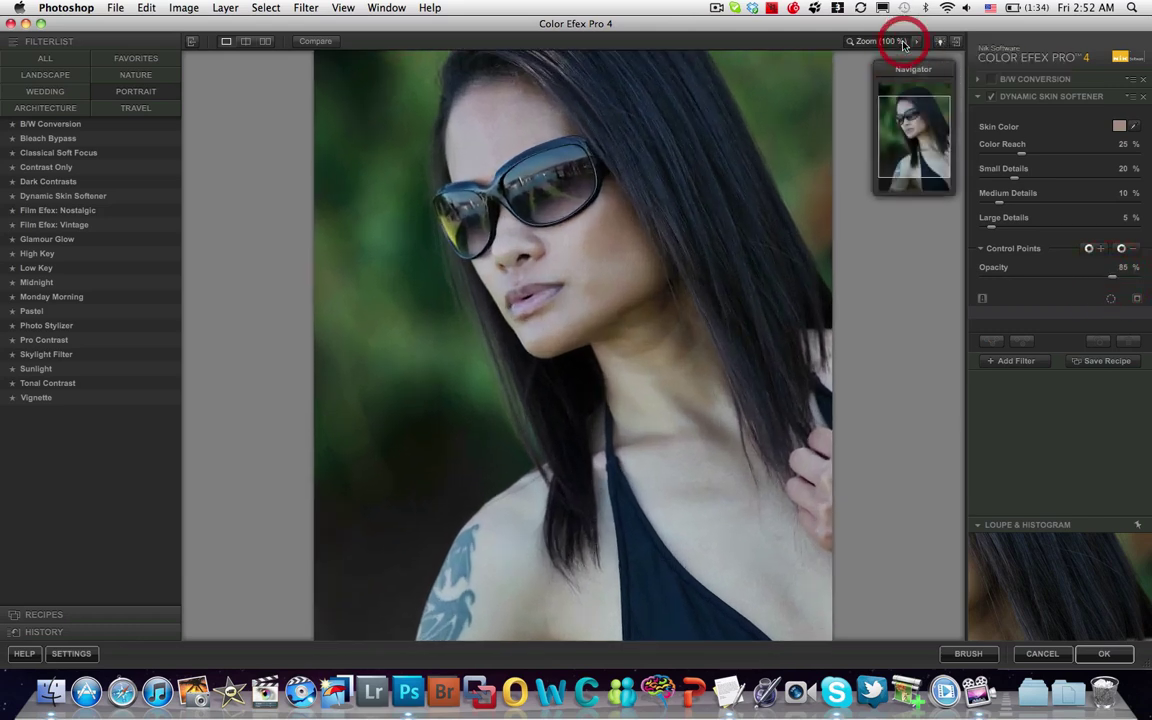
left_click(903, 42)
left_click(903, 42)
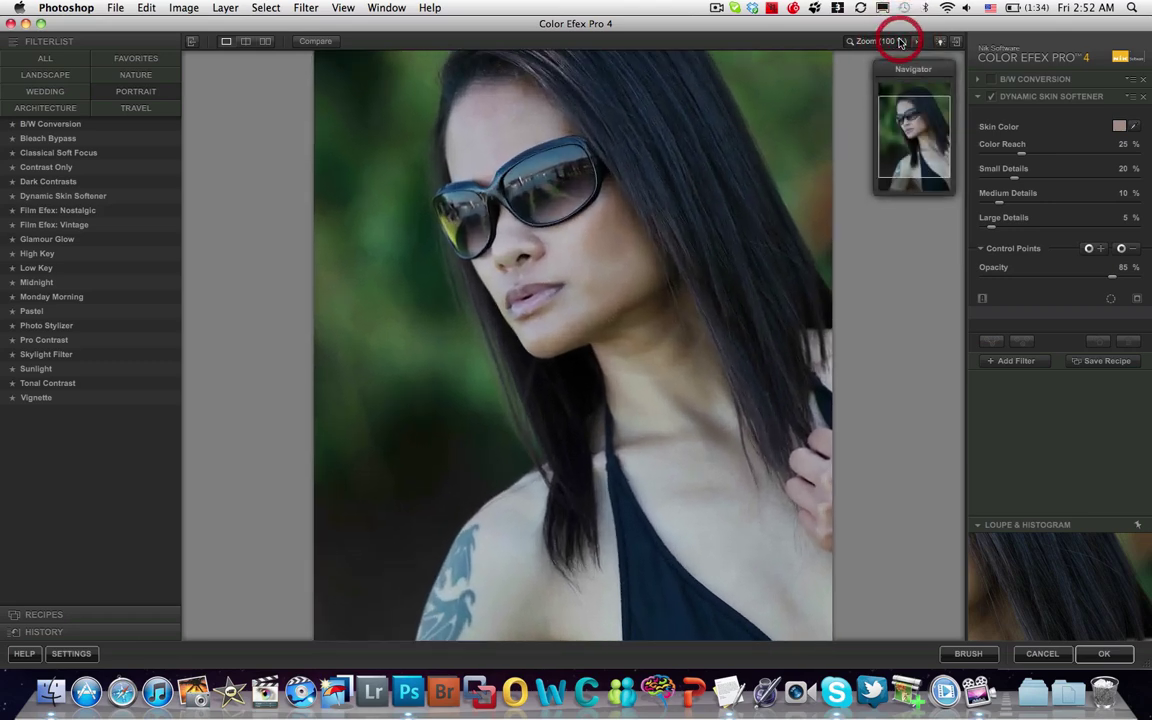
left_click_drag(528, 165, 740, 368)
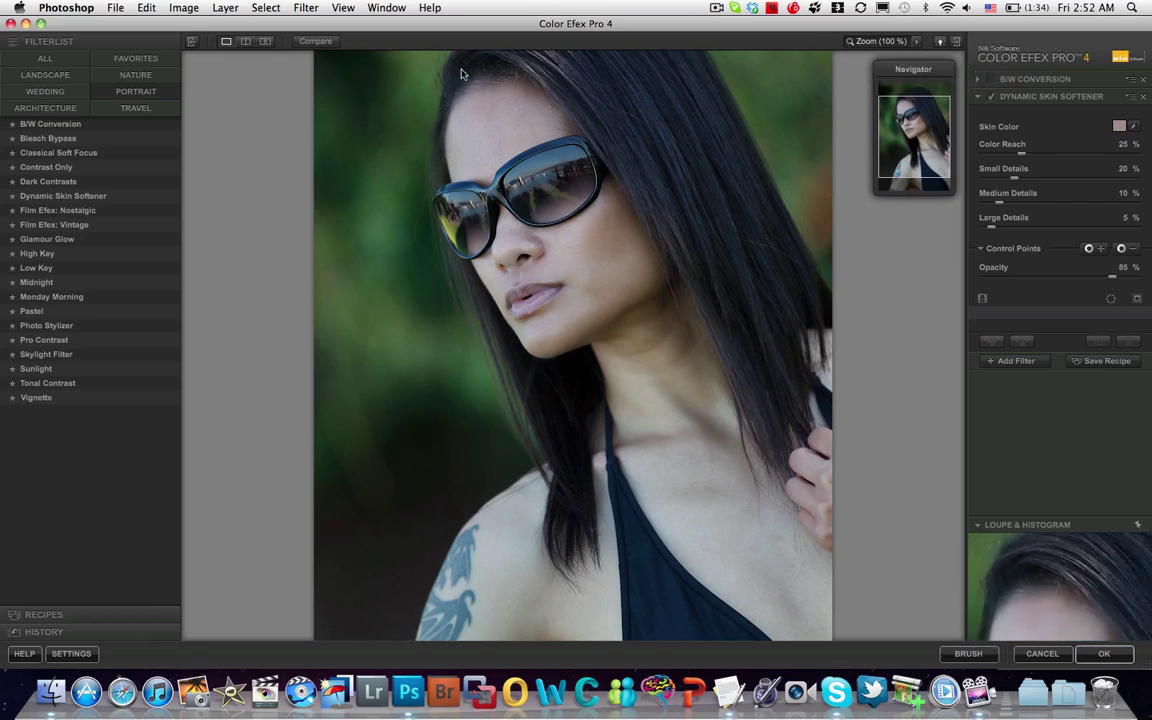
left_click_drag(377, 79, 753, 380)
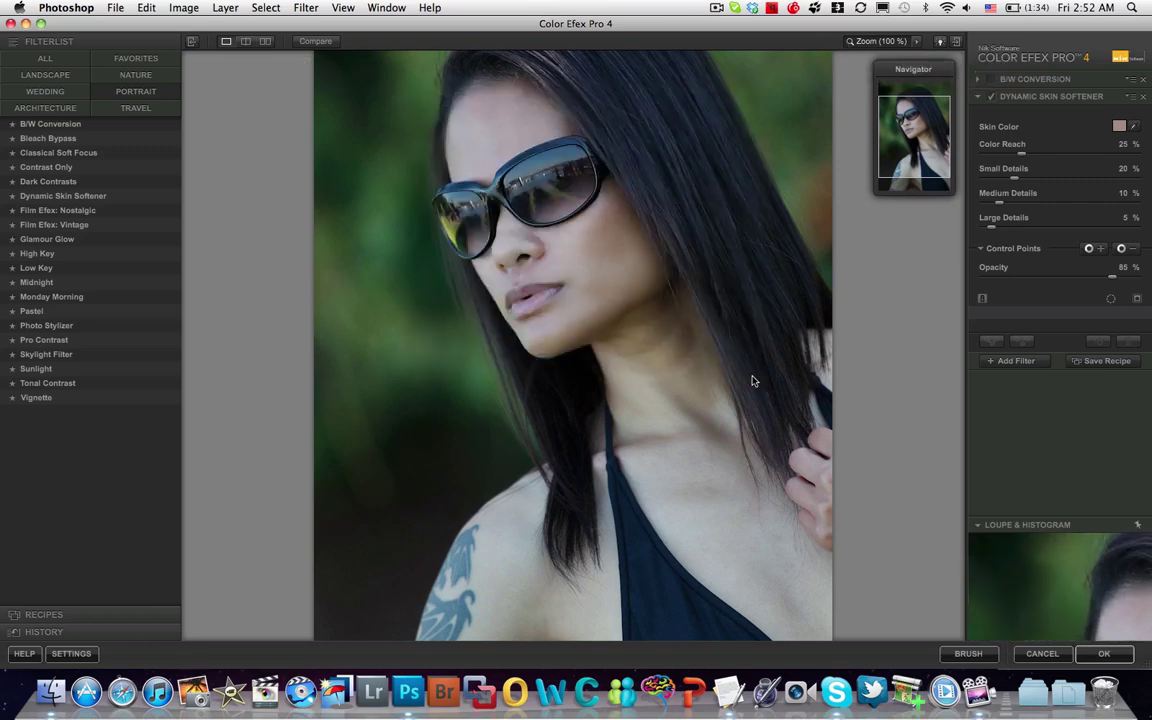
left_click(915, 42)
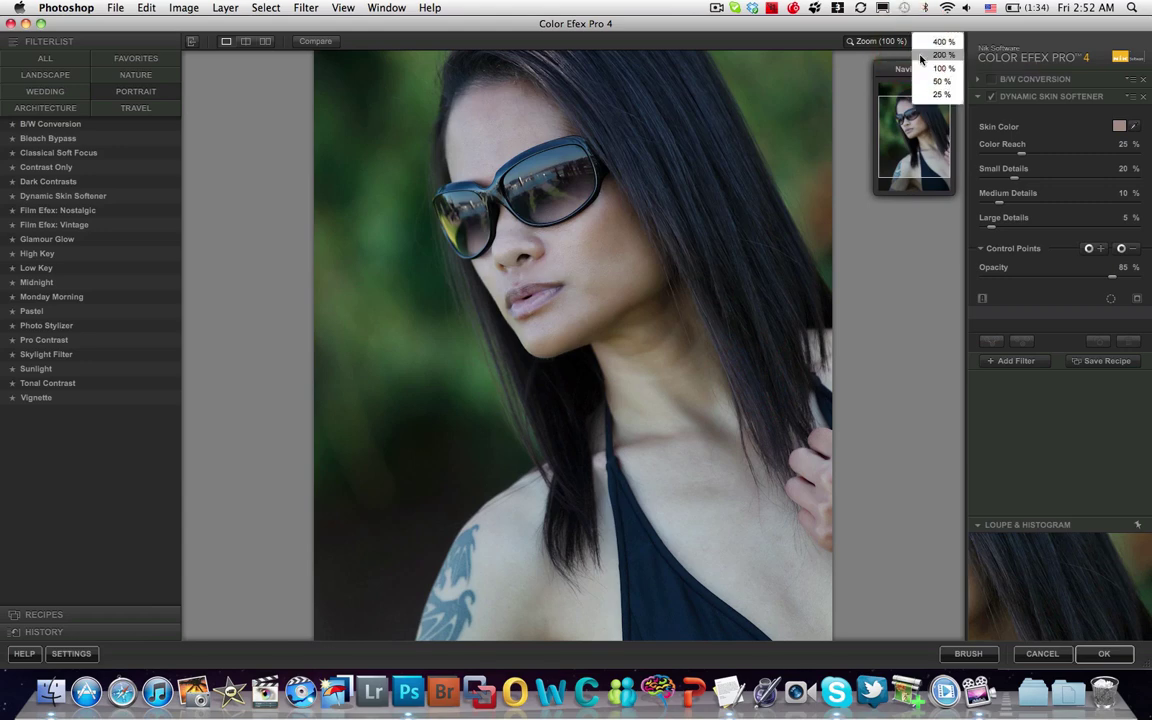
left_click(938, 42)
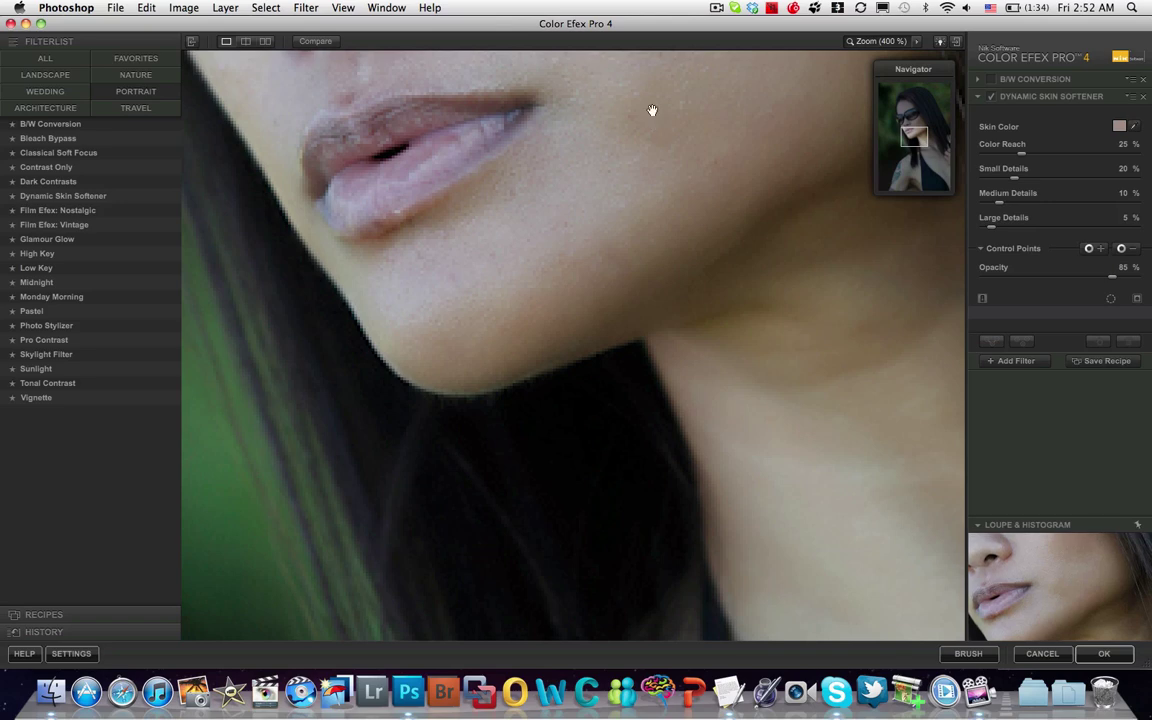
left_click_drag(653, 124, 628, 556)
left_click(694, 490)
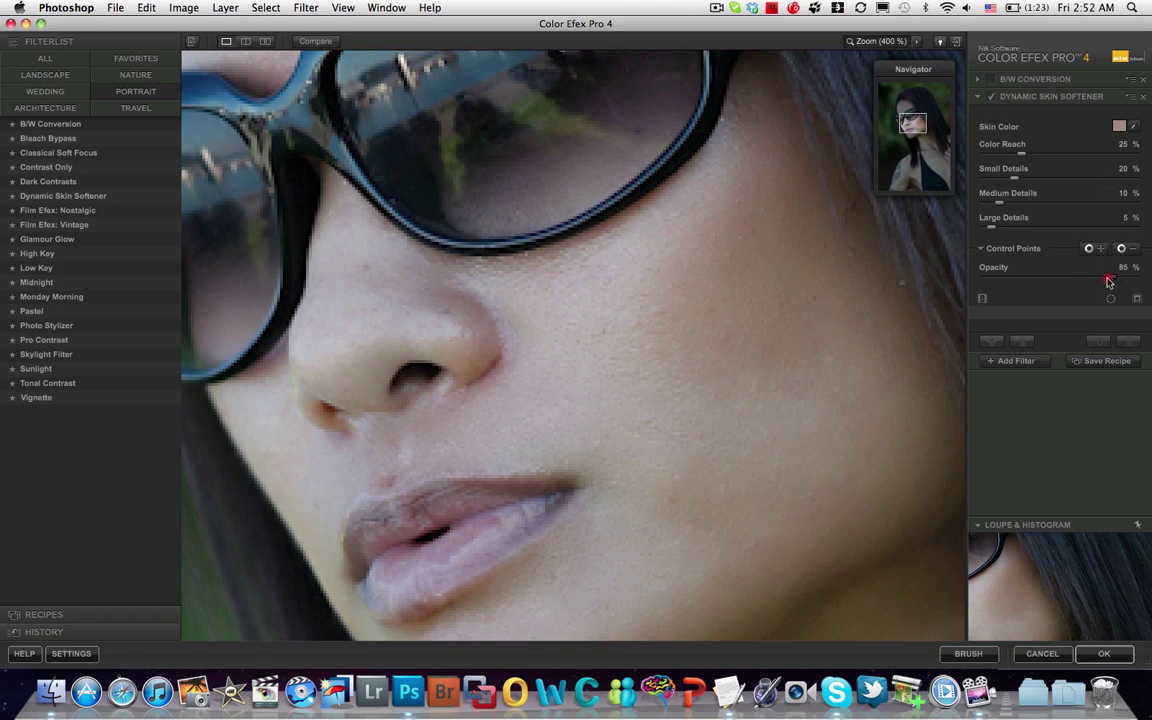
mouse_move(1107, 283)
left_mouse_down()
mouse_move(1069, 284)
mouse_move(1092, 286)
left_mouse_up()
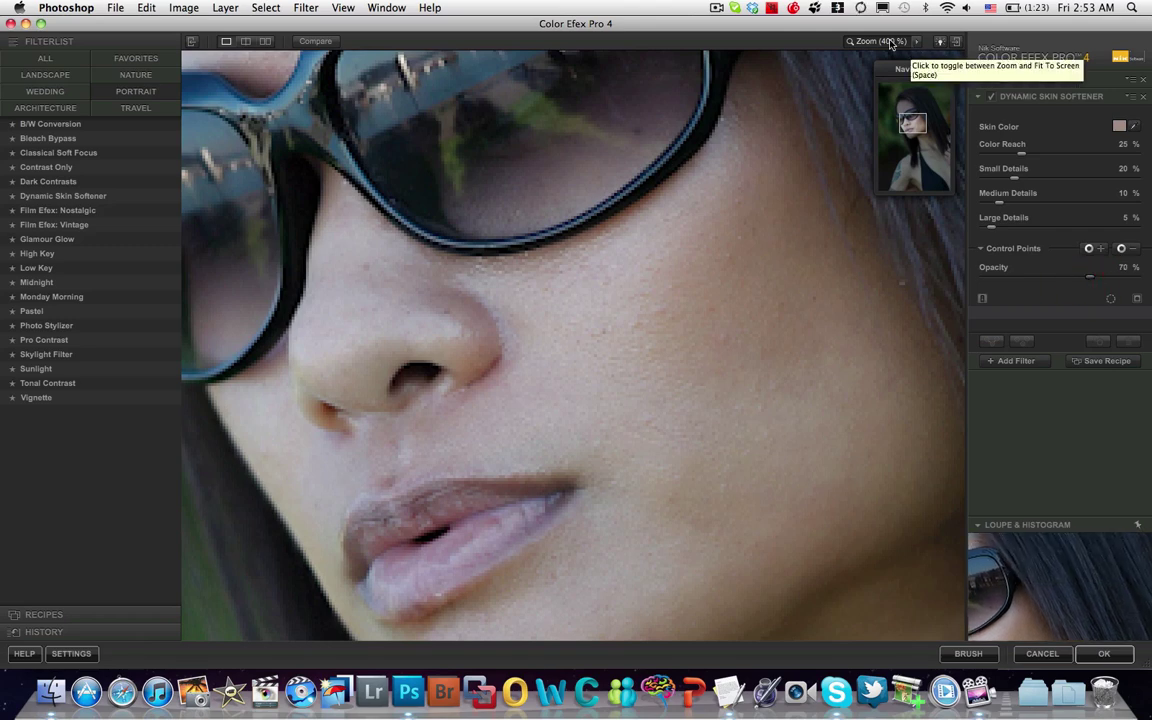
Examine the softened portrait at 100% and 50% magnification and return to the fit-to-screen view
left_click(916, 42)
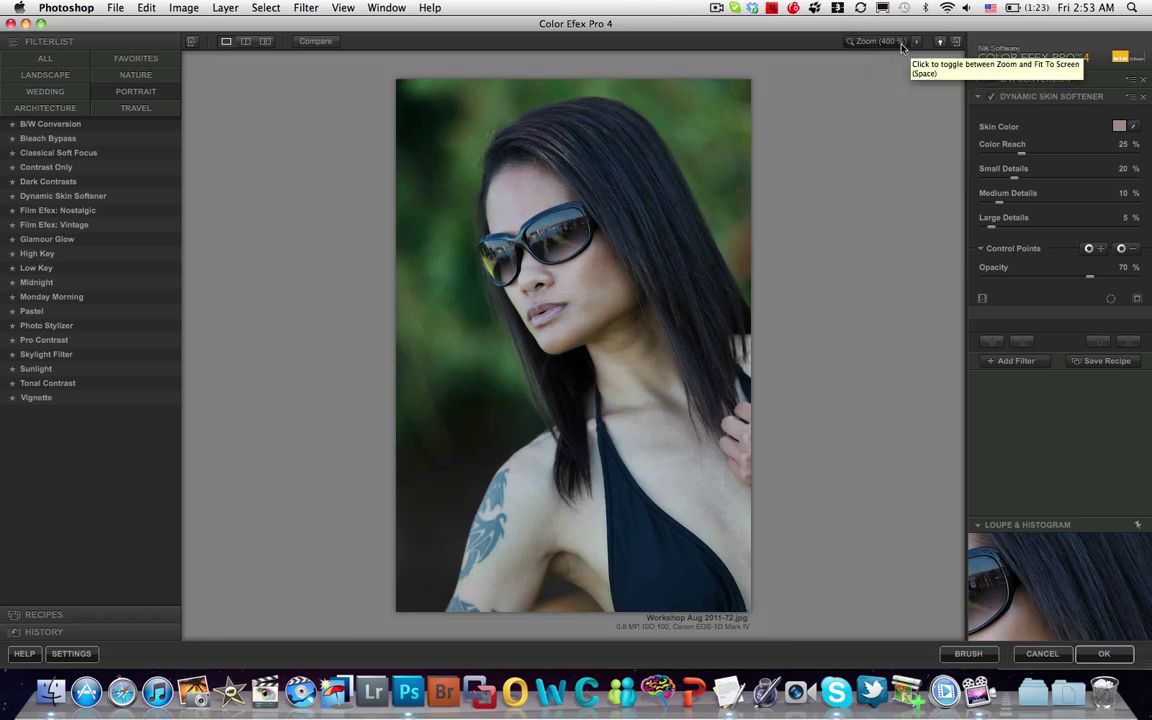
left_click(913, 45)
left_click(913, 45)
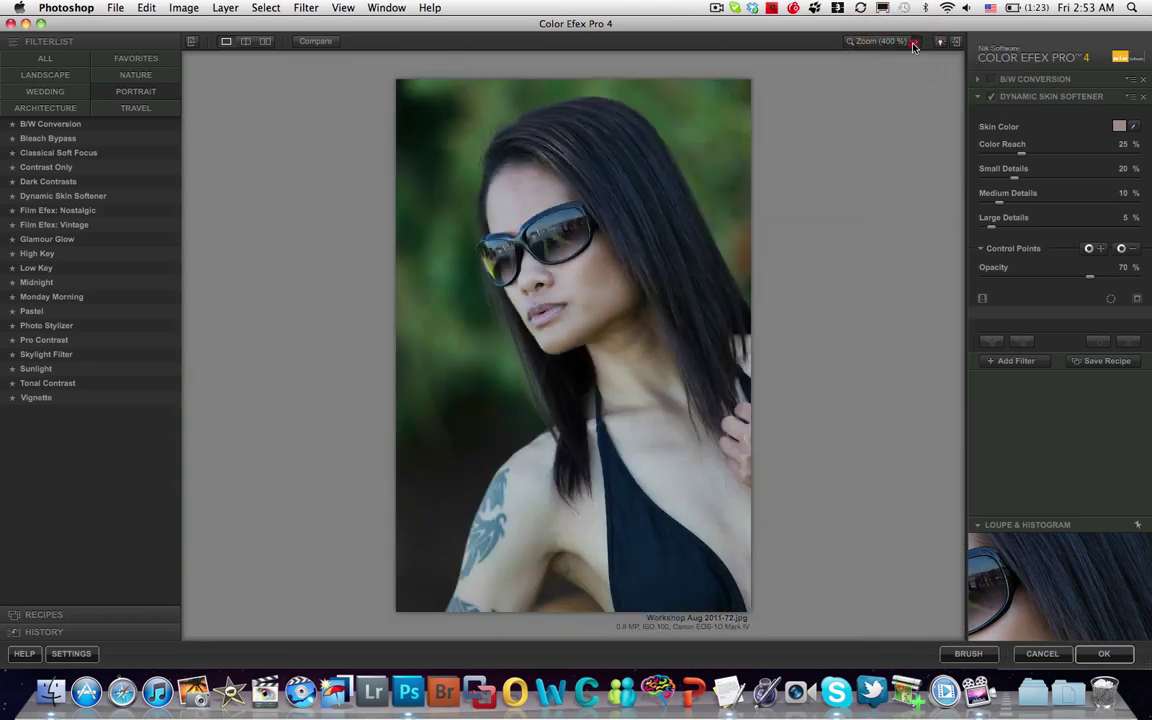
left_click(913, 45)
left_click(933, 78)
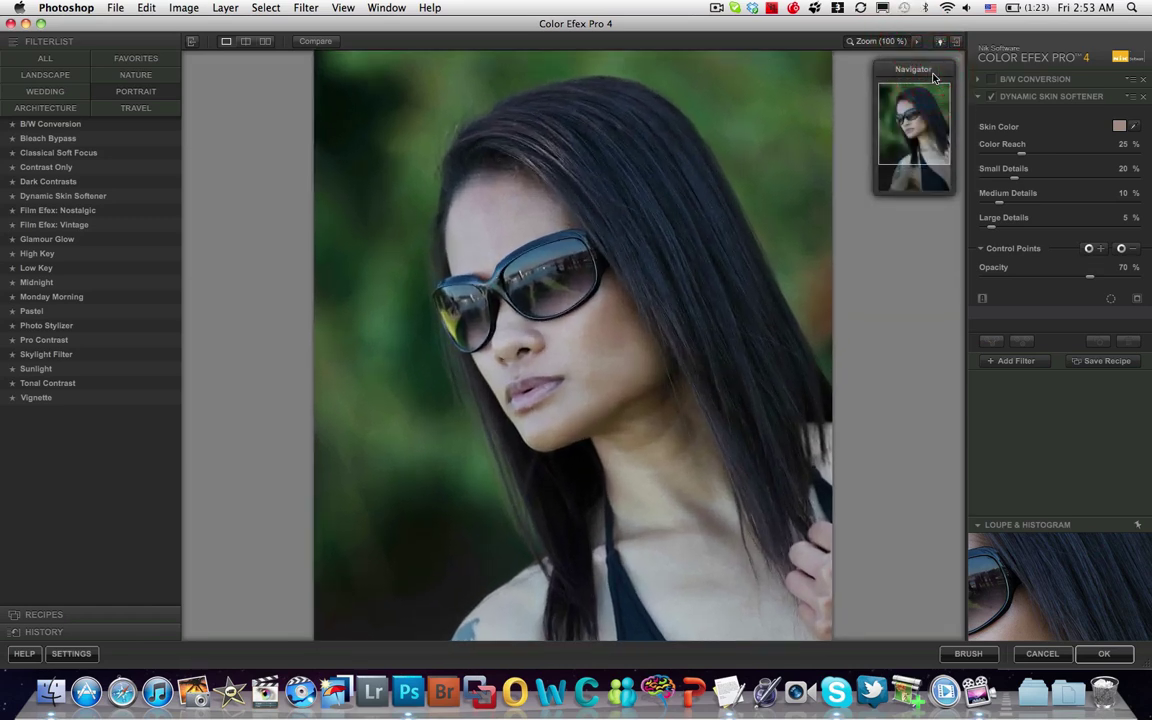
left_click(916, 41)
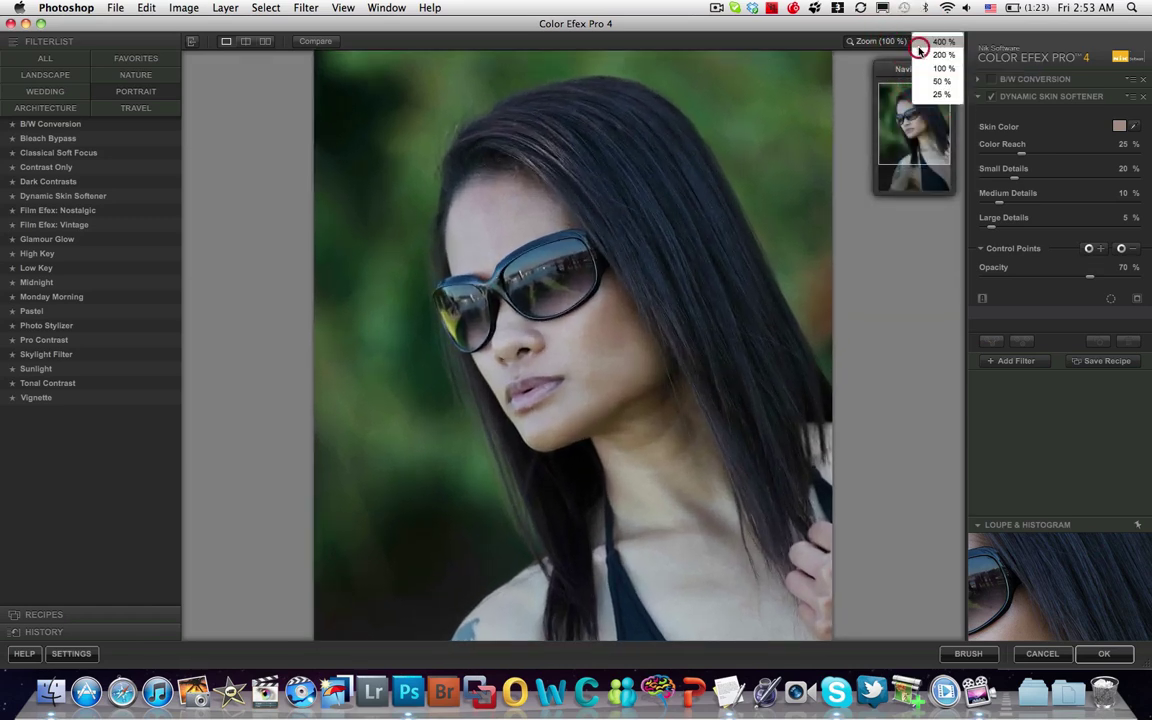
left_click(933, 82)
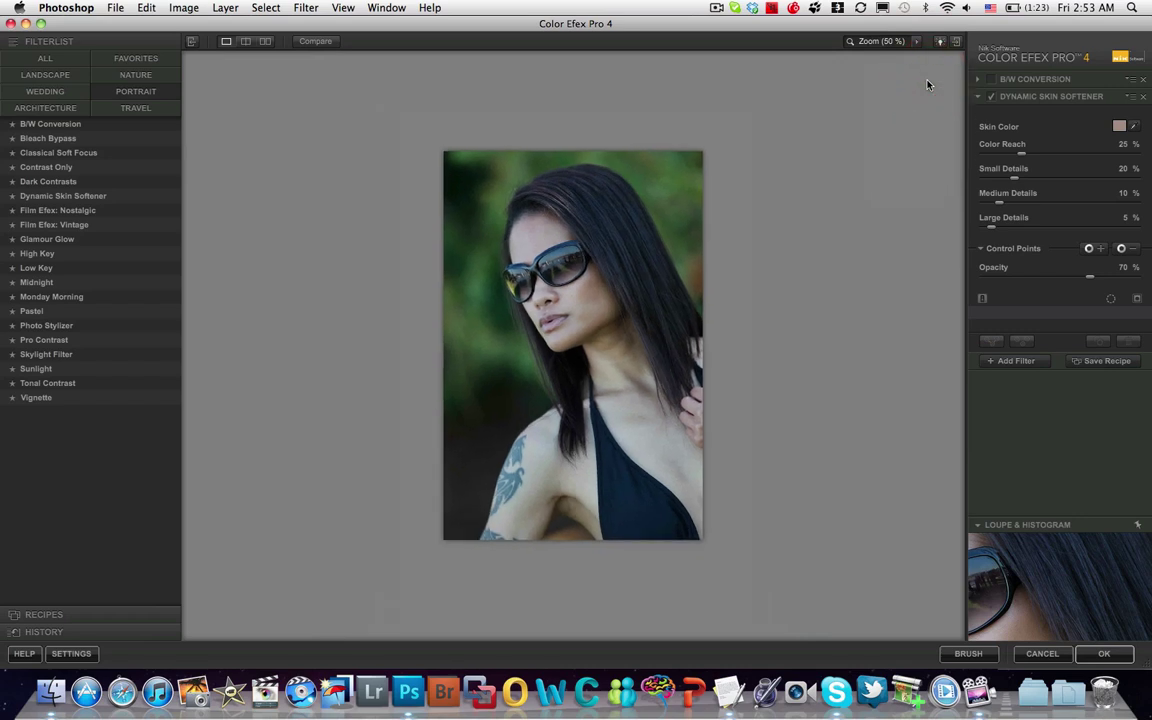
left_click(904, 44)
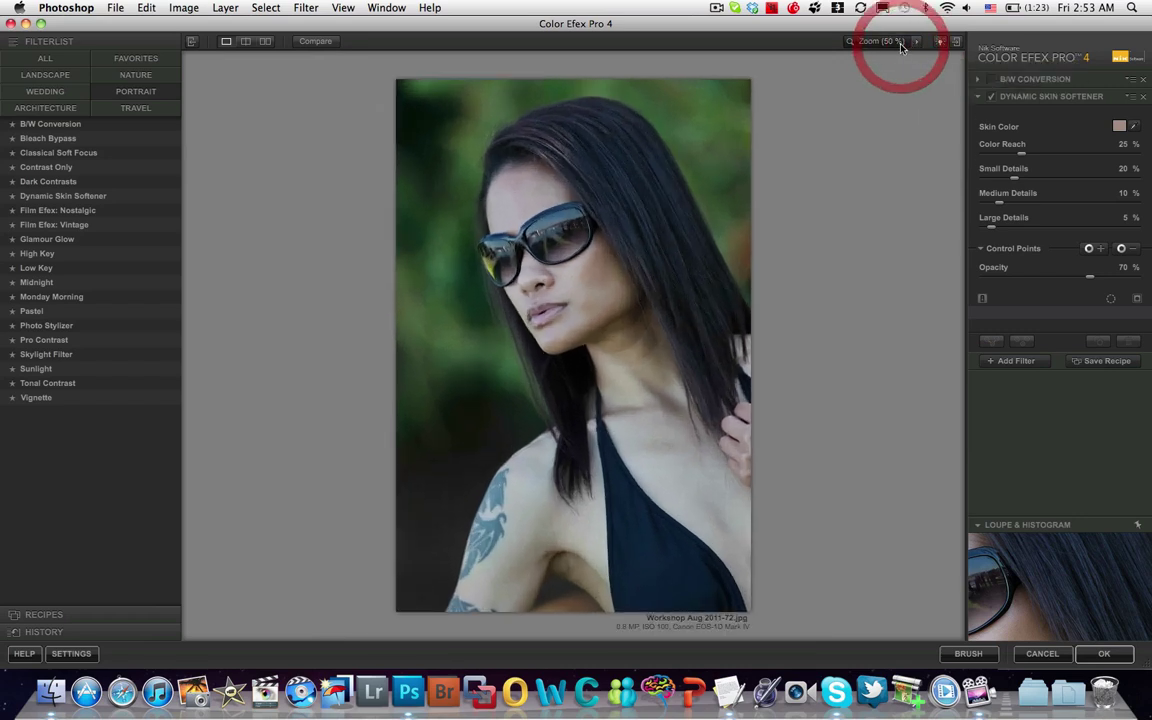
Compare the softened skin on the portrait at 50% and 100% magnification, ending on the 100% view
left_click(903, 44)
left_click(903, 44)
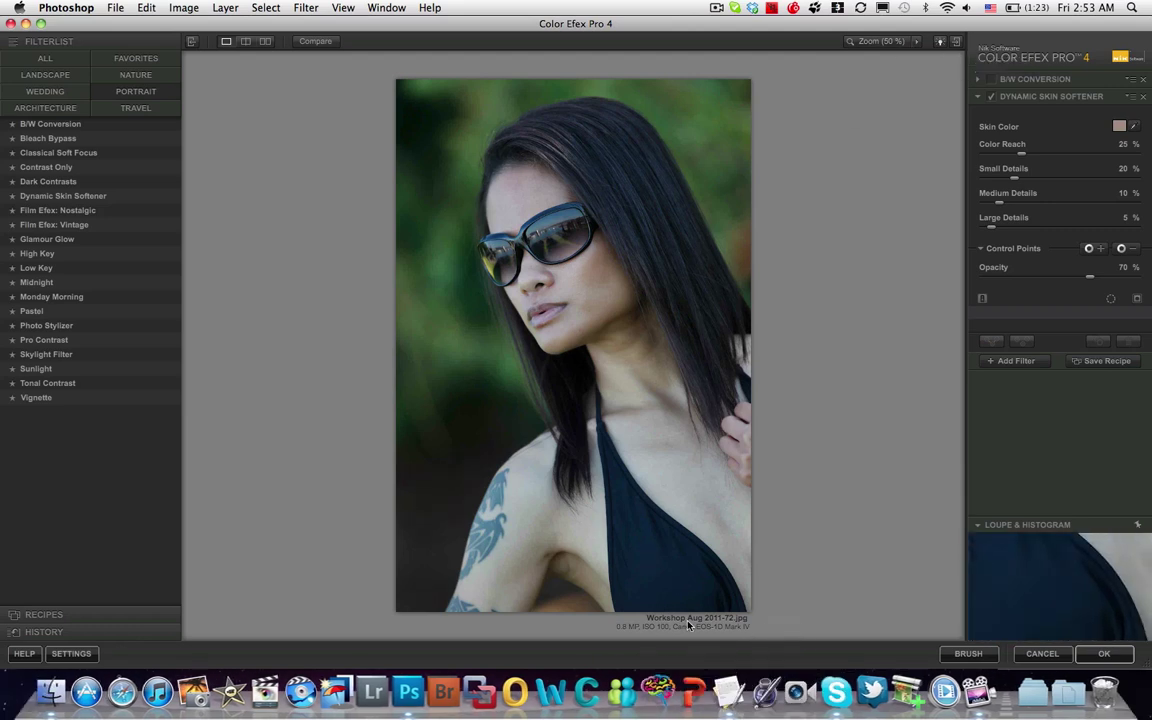
left_click(916, 42)
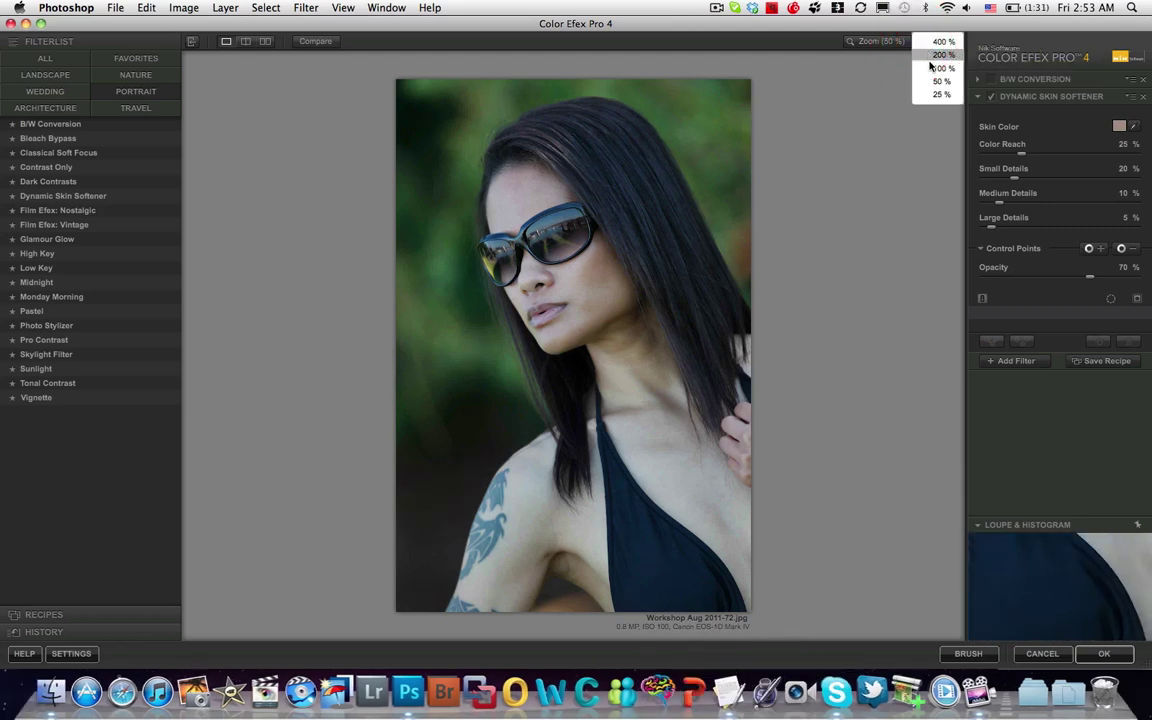
left_click(931, 67)
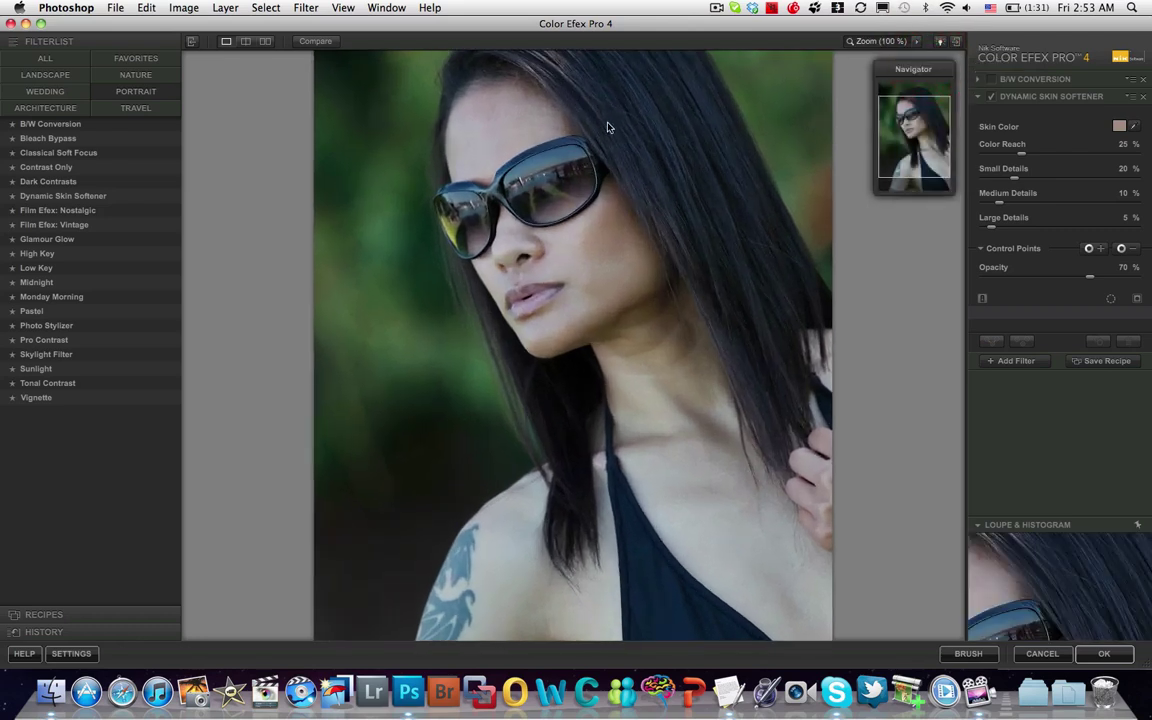
left_click(917, 42)
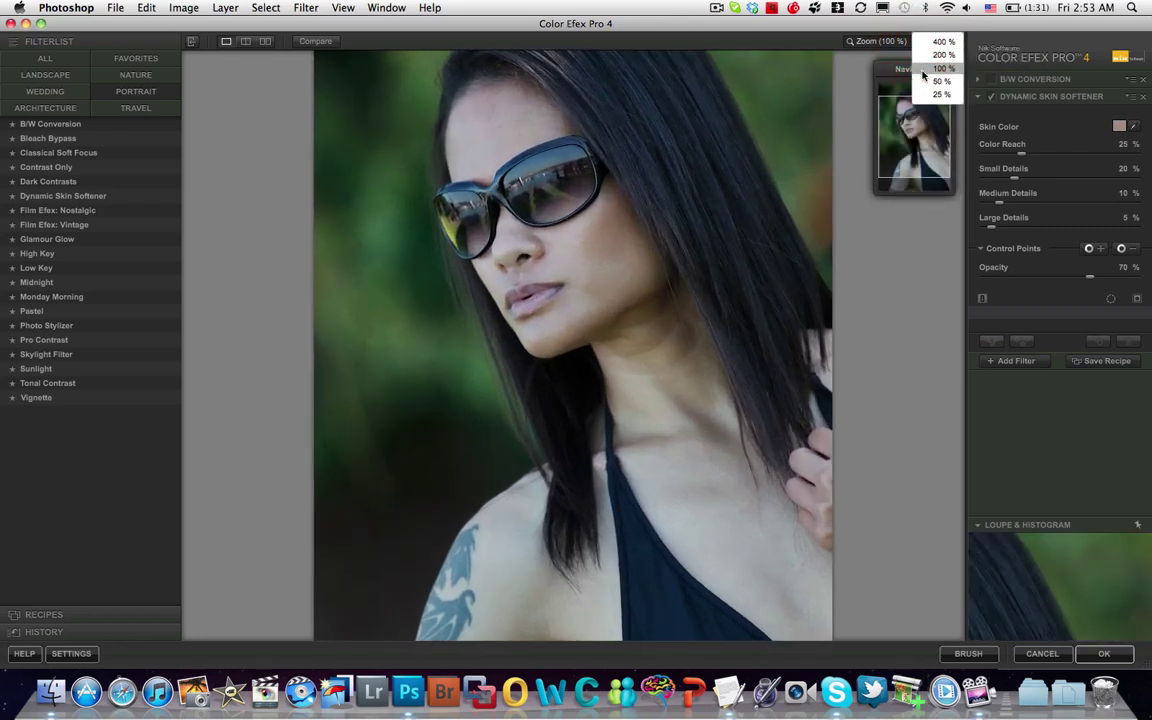
left_click(937, 80)
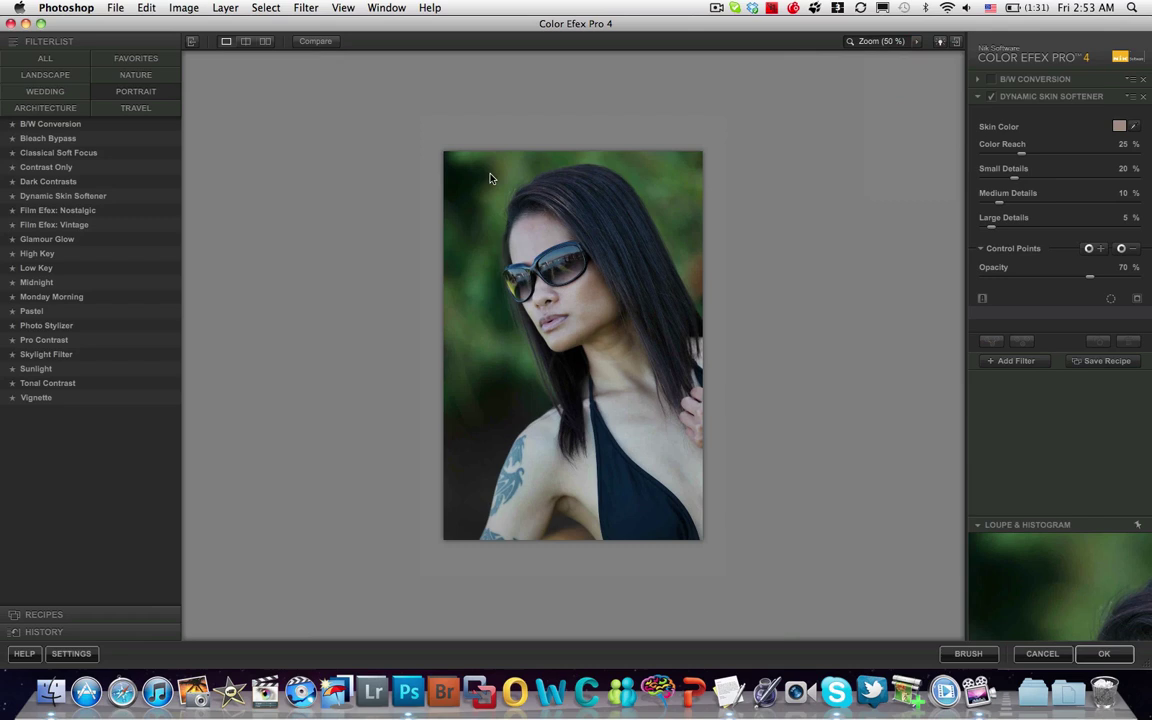
left_click(917, 42)
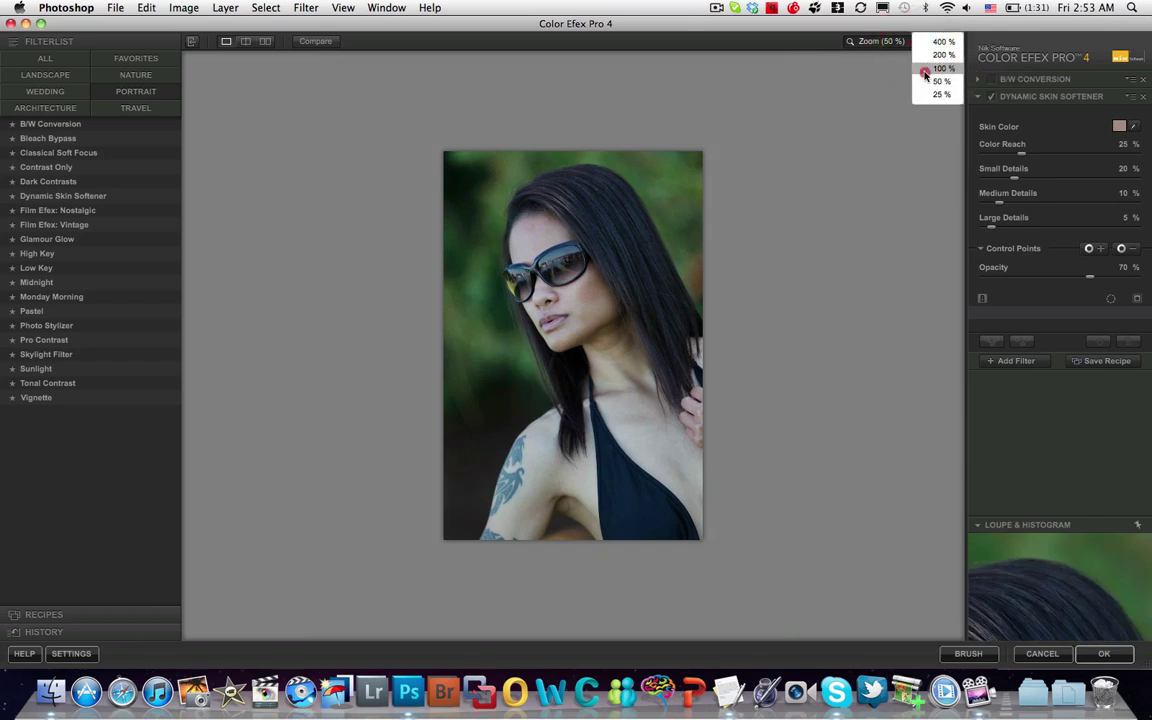
left_click(925, 68)
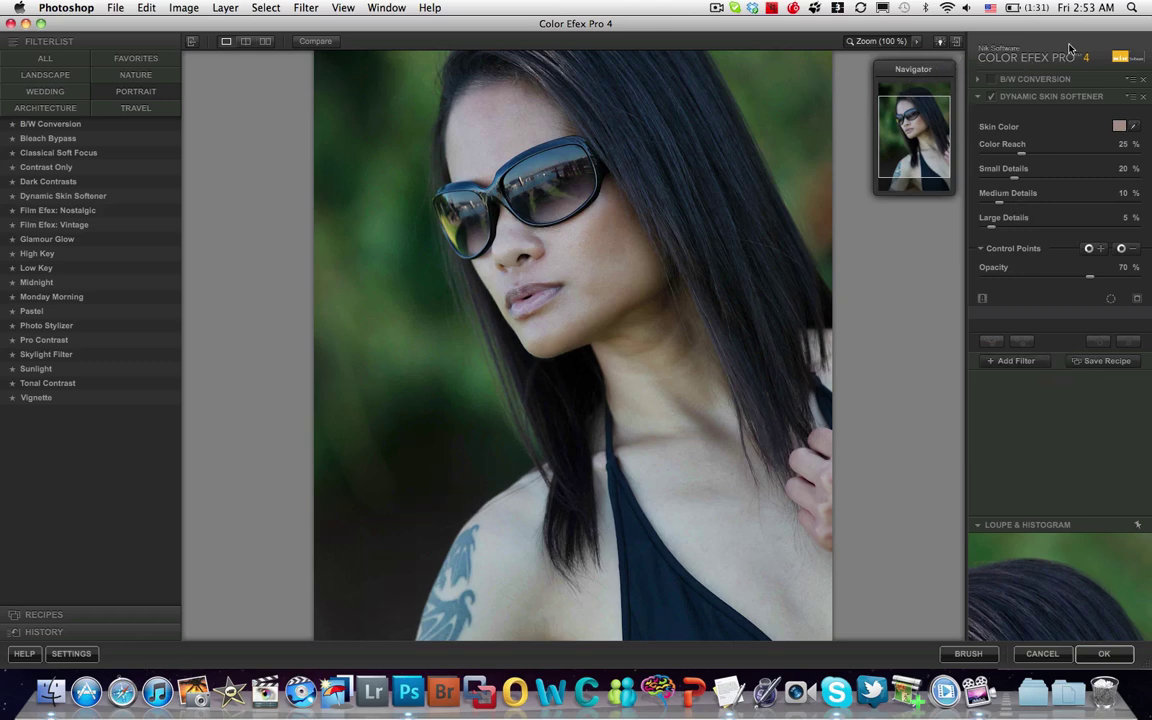
Turn the B/W Conversion filter back on together with the Dynamic Skin Softener and view the whole portrait
left_click(992, 80)
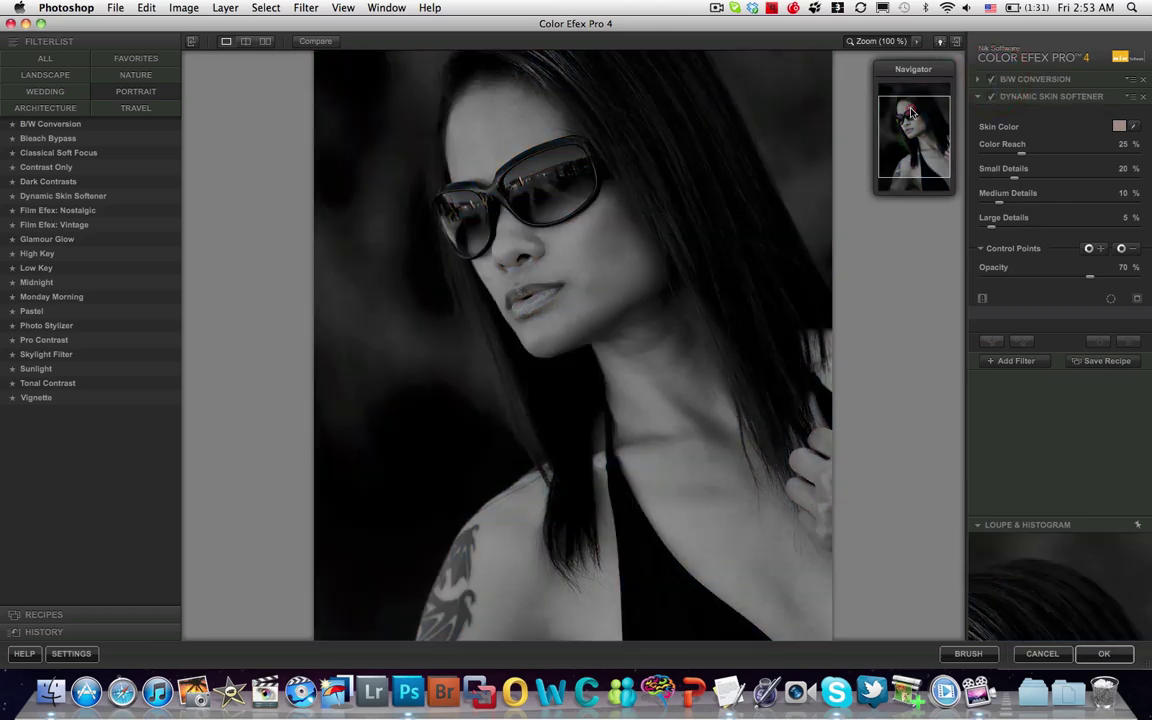
left_click(916, 41)
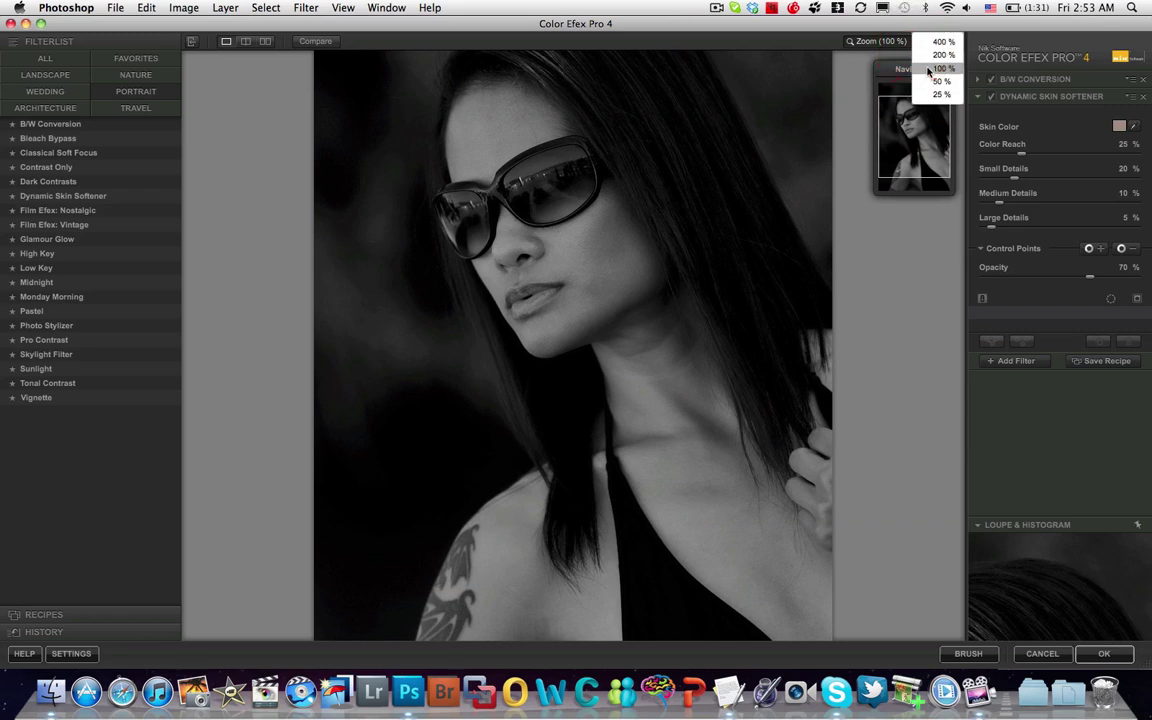
left_click(932, 81)
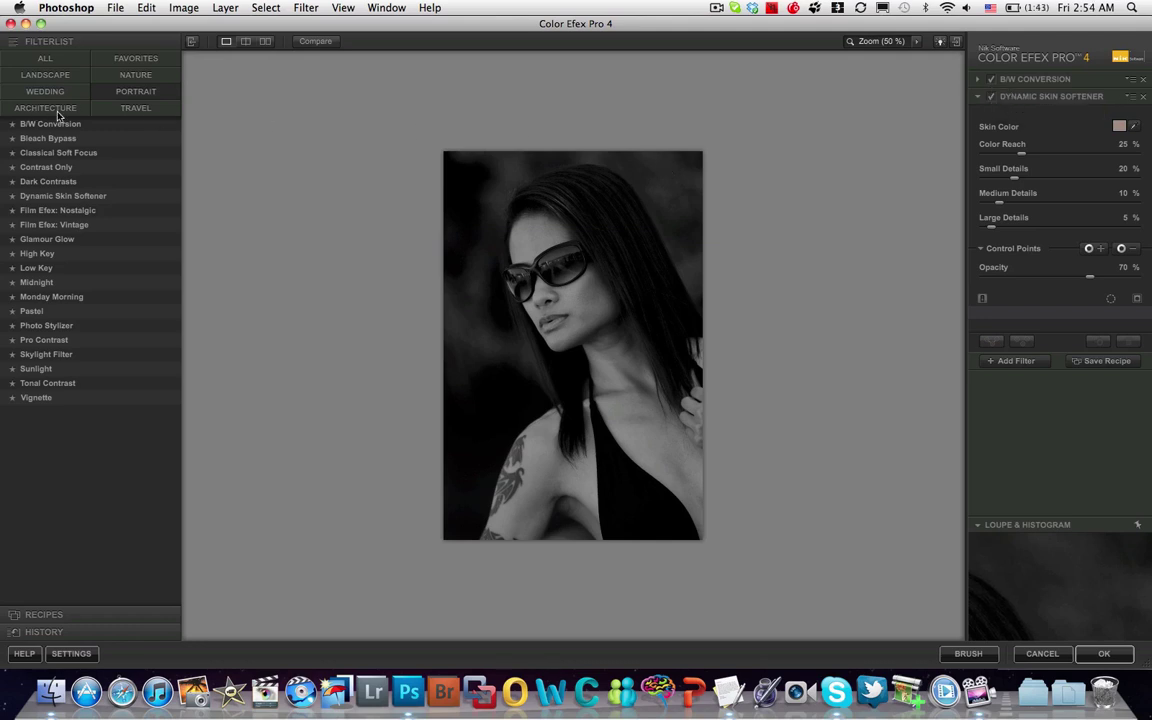
Add the portrait Vignette as a third filter with shape 2, undoing the attempt that replaced the Dynamic Skin Softener
left_click(37, 399)
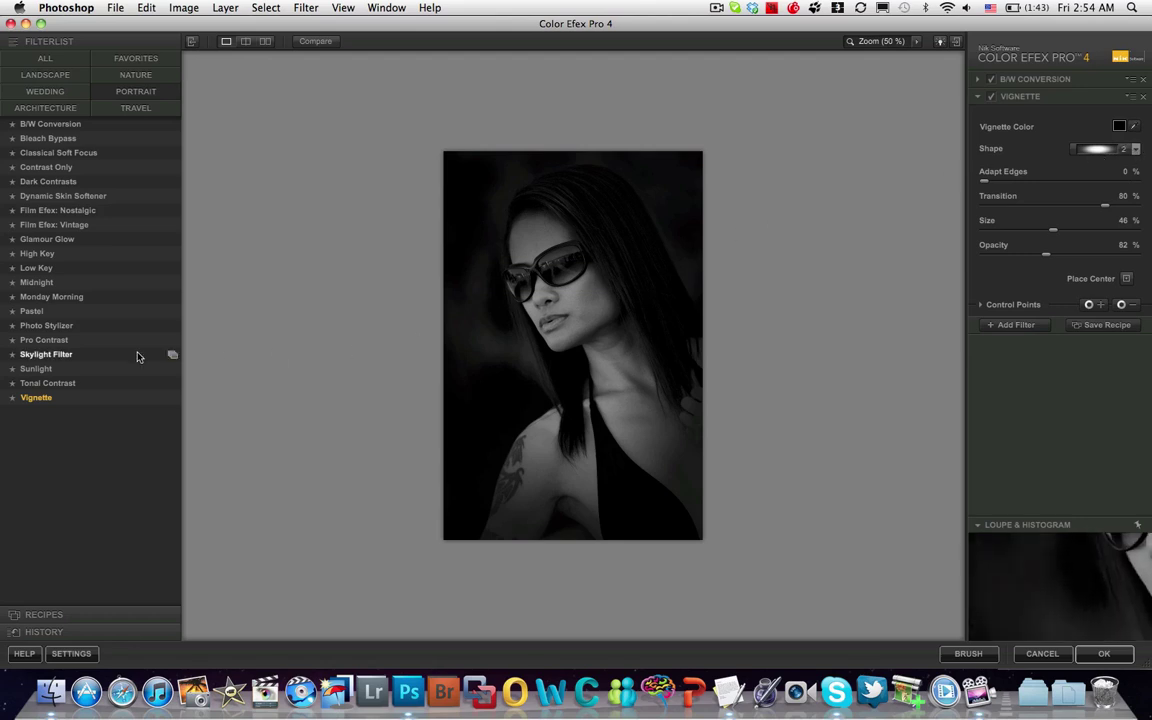
key("super+z")
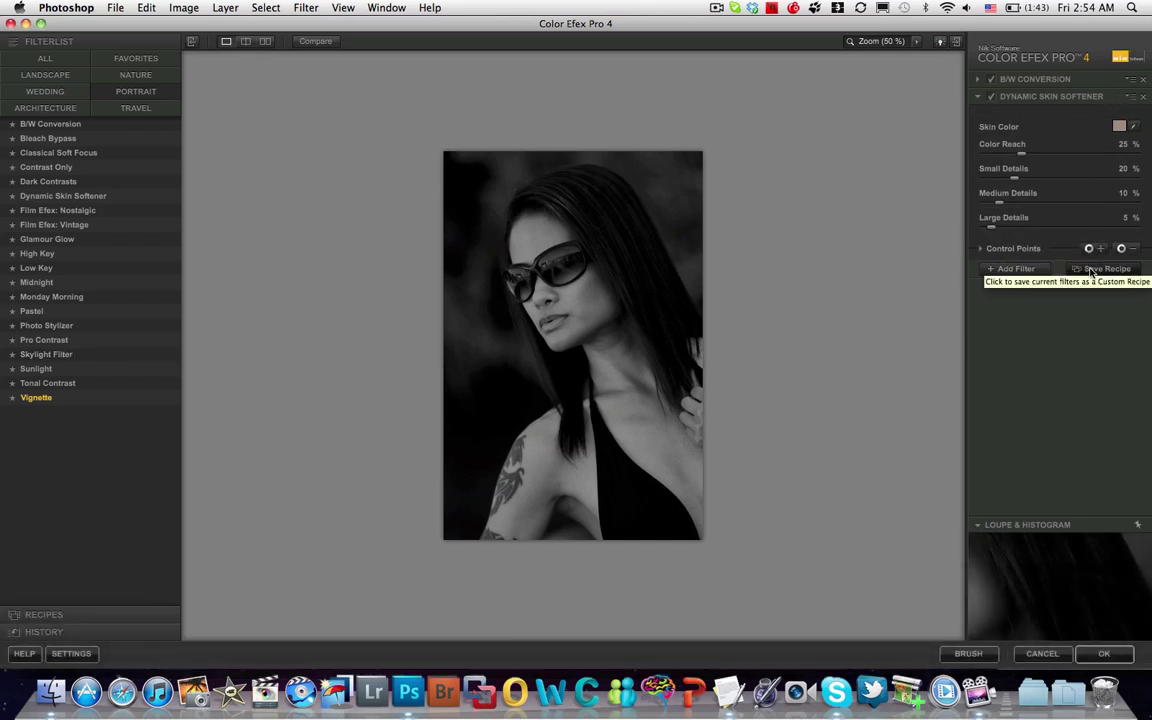
left_click(1027, 272)
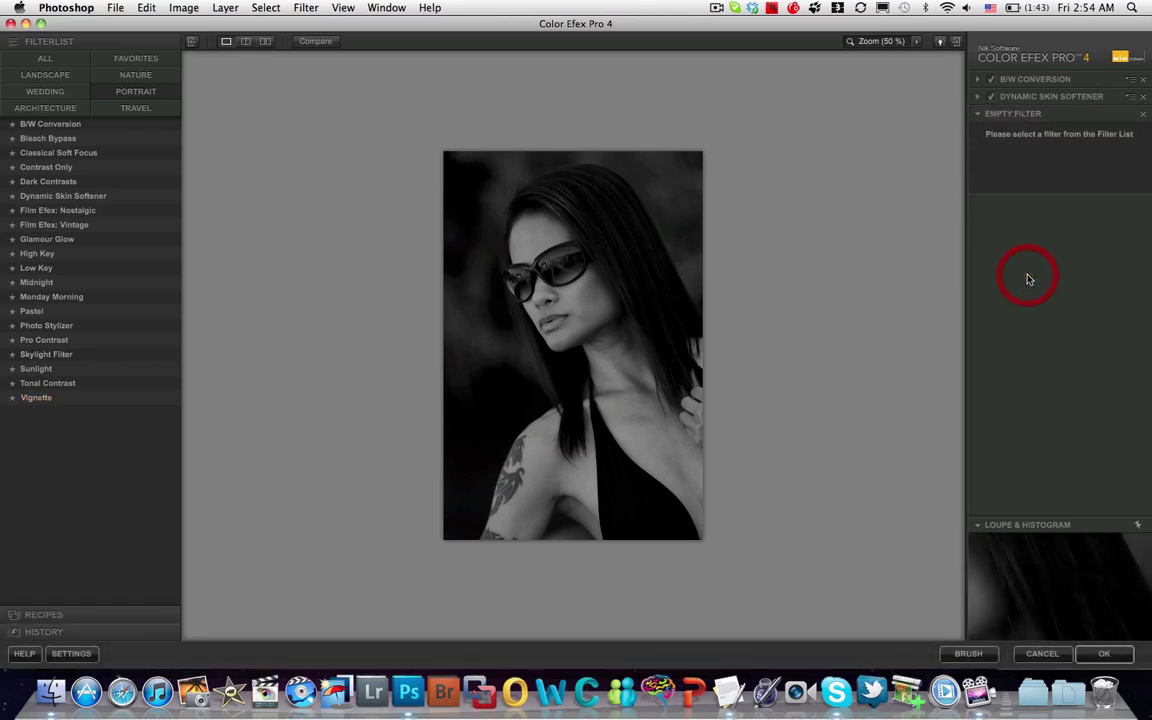
left_click(42, 398)
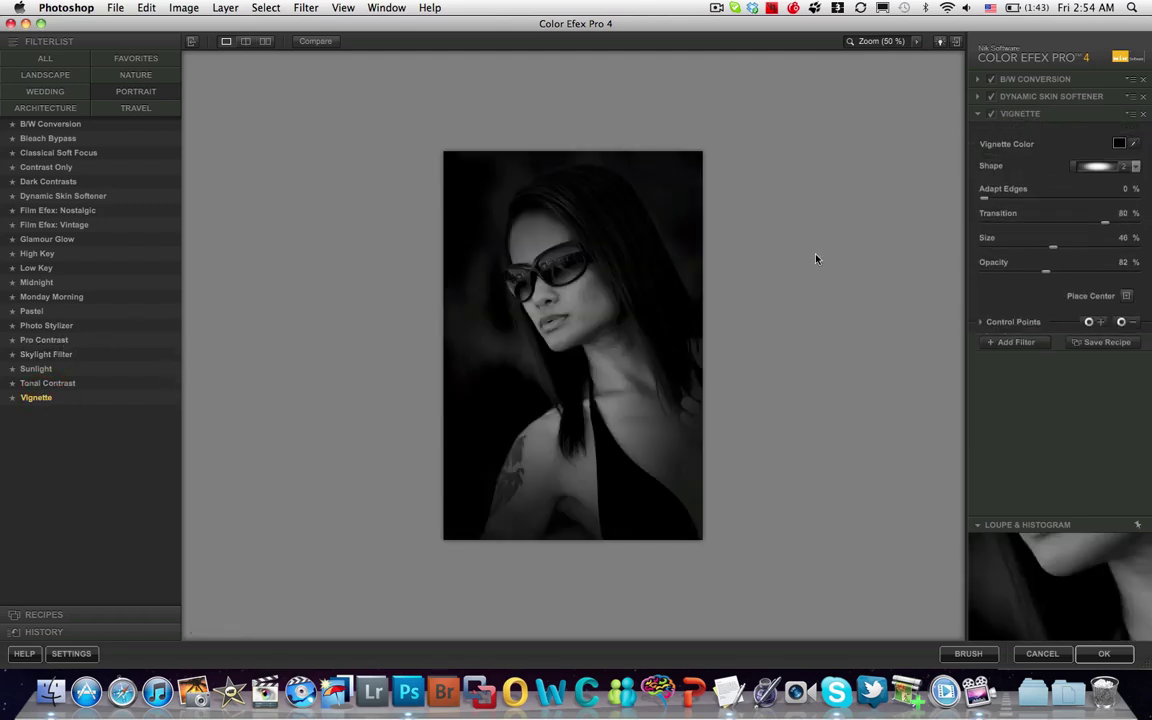
left_click(1136, 167)
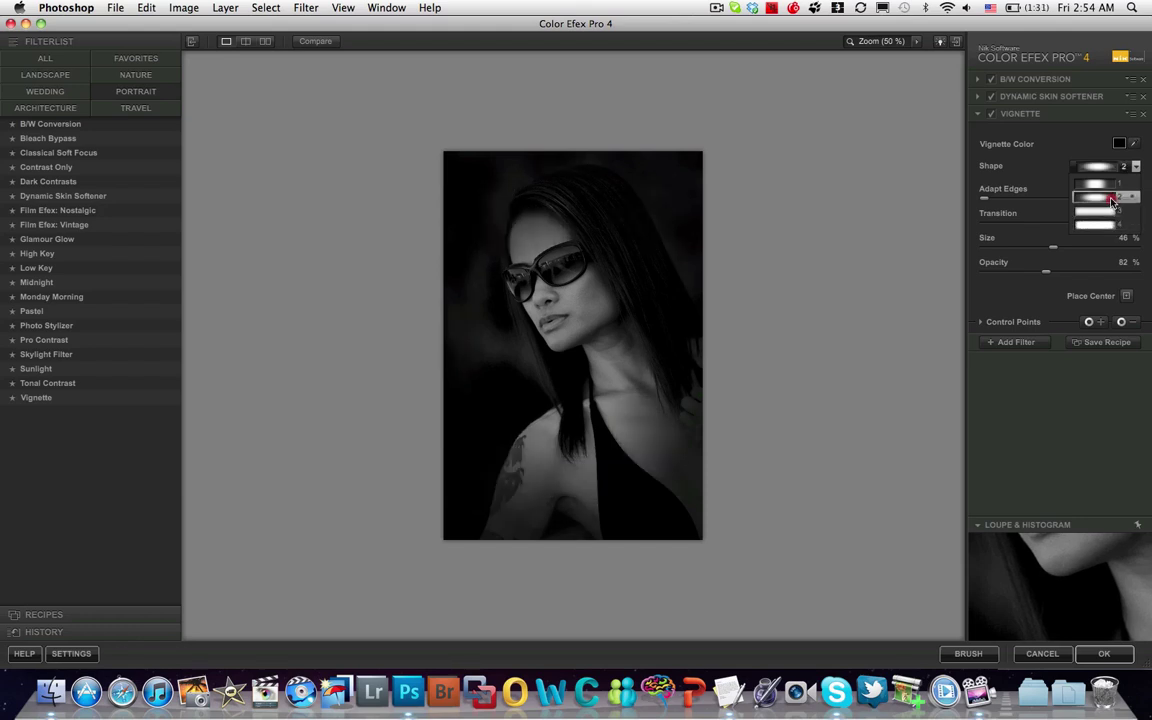
left_click(1112, 200)
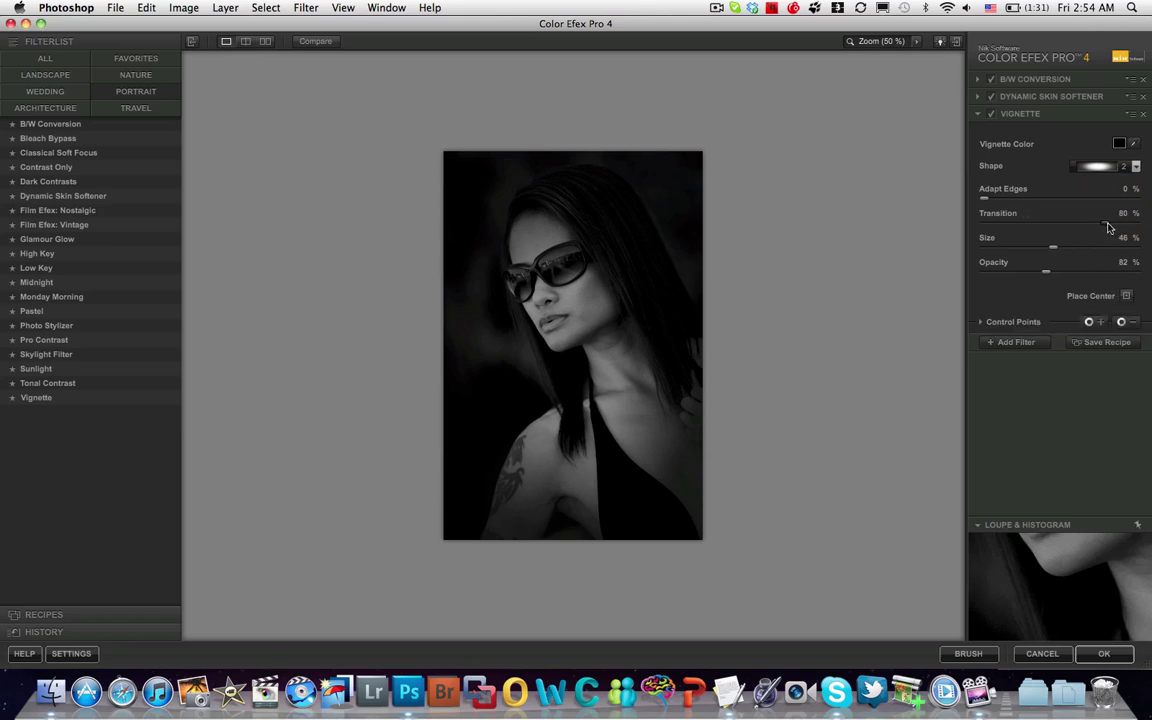
Try the vignette with 67% transition, 154% opacity and 68% adapt edges
mouse_move(1107, 228)
left_mouse_down()
mouse_move(1028, 230)
mouse_move(1105, 231)
mouse_move(1088, 231)
left_mouse_up()
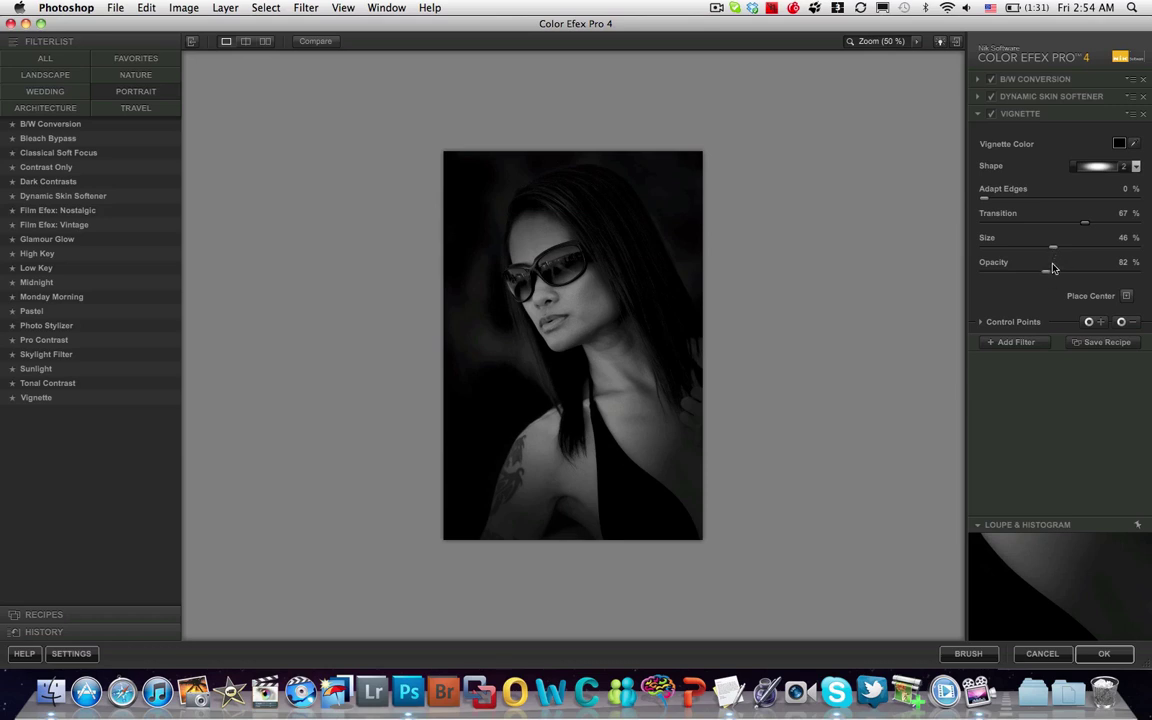
left_click_drag(1048, 270, 1026, 282)
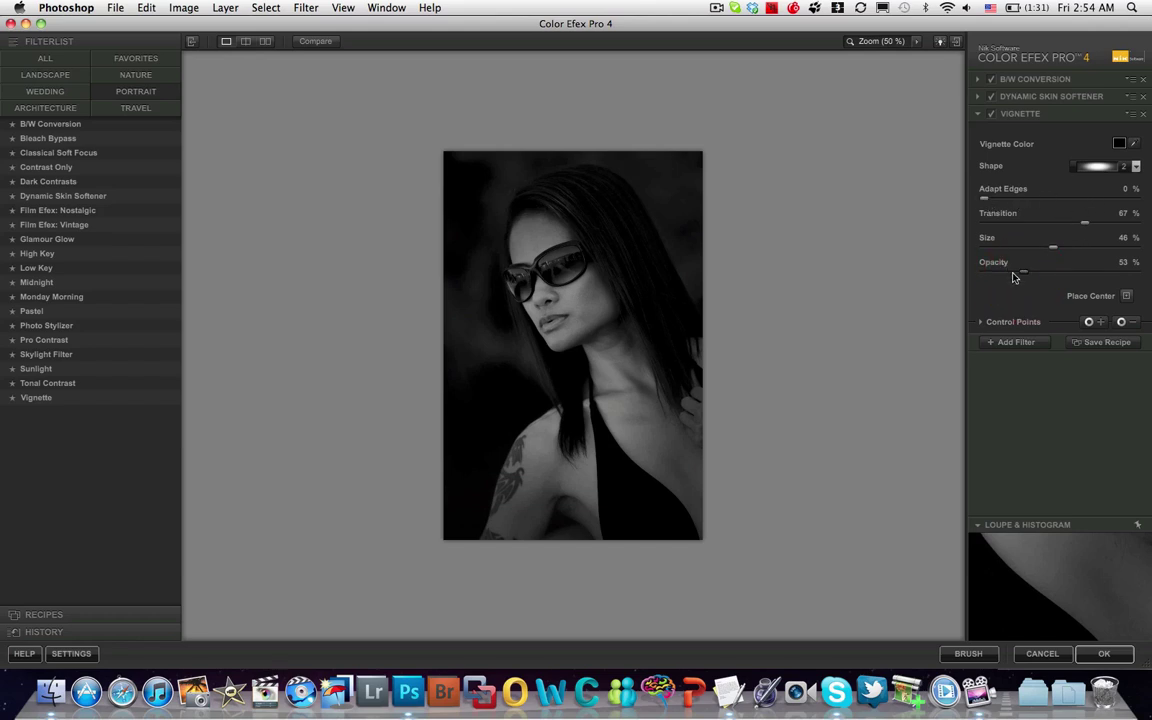
left_click_drag(1022, 278, 1101, 272)
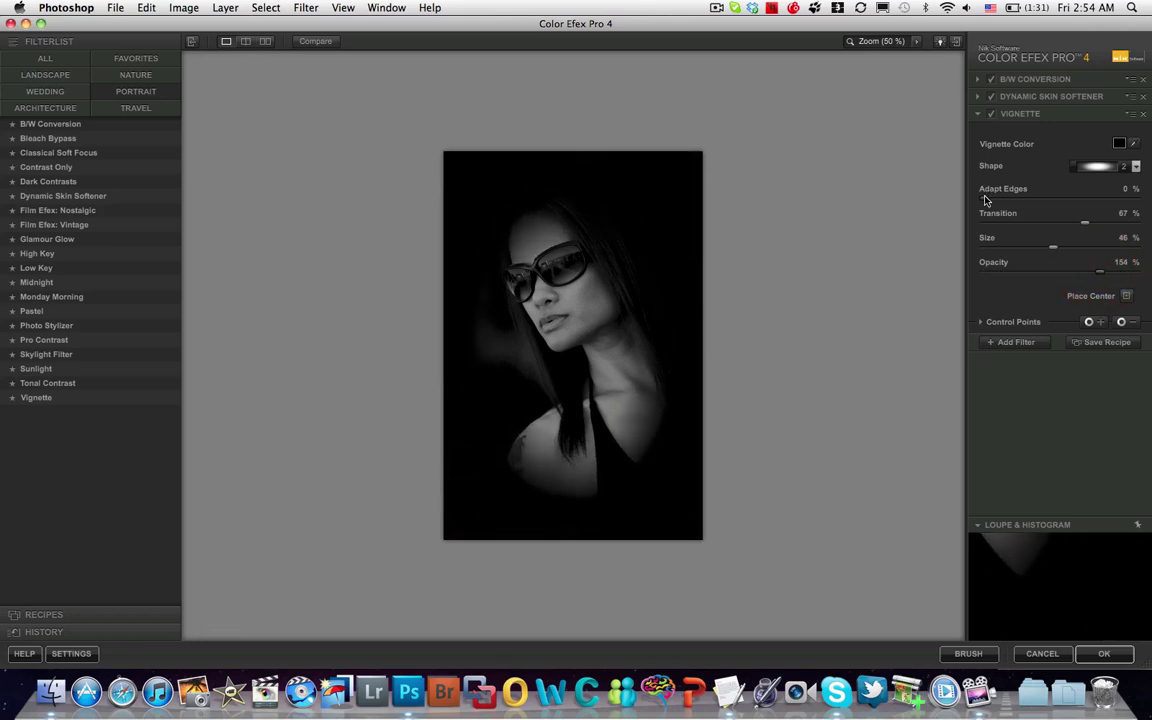
left_click_drag(985, 200, 1084, 200)
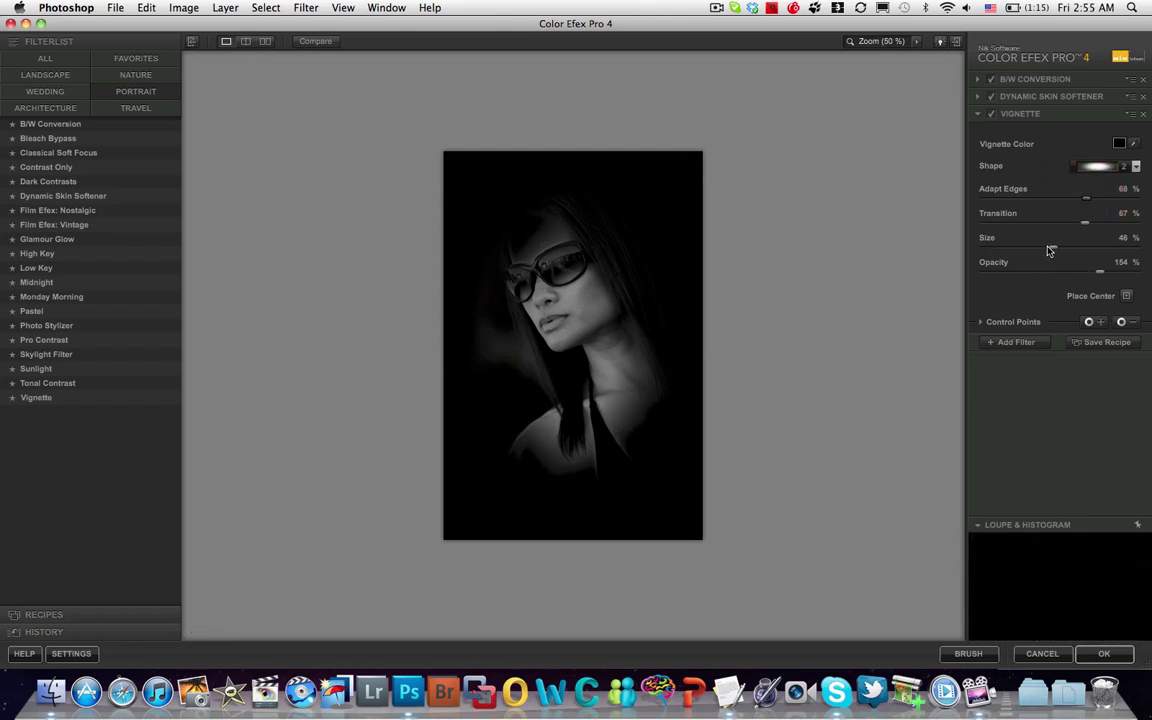
Set the vignette's size to 21%, adapt edges to 0%, transition to 60% and opacity to 91%
left_click_drag(1050, 253, 1015, 254)
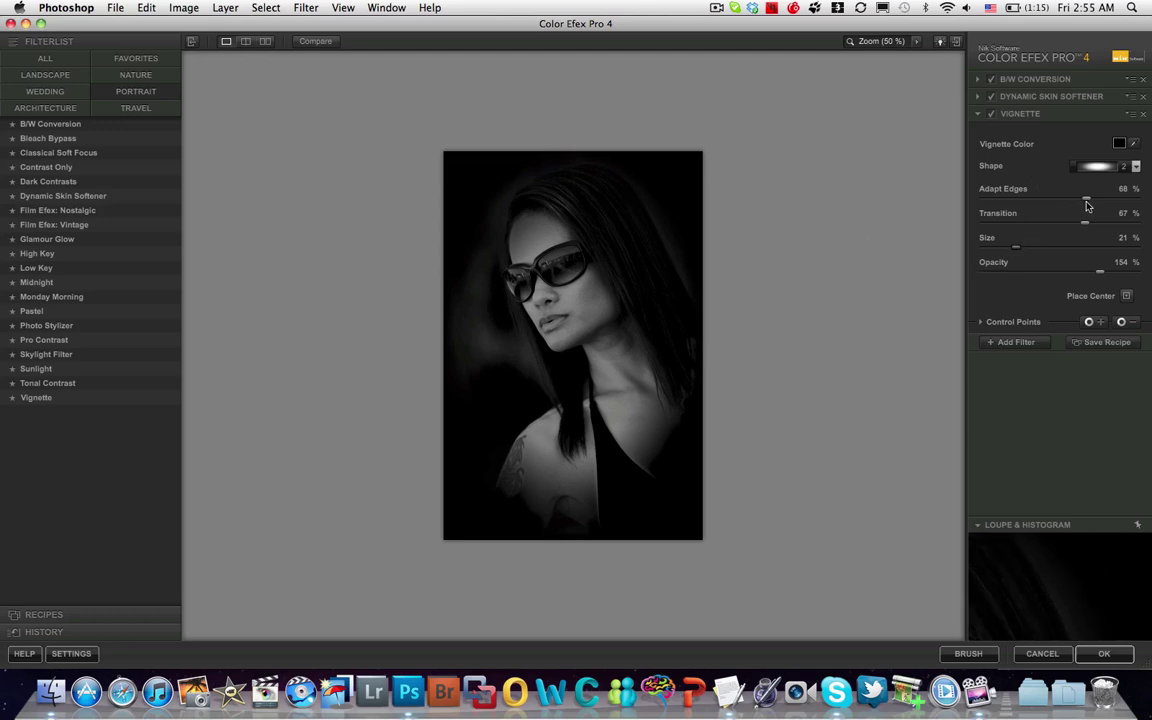
left_click_drag(1088, 204, 950, 206)
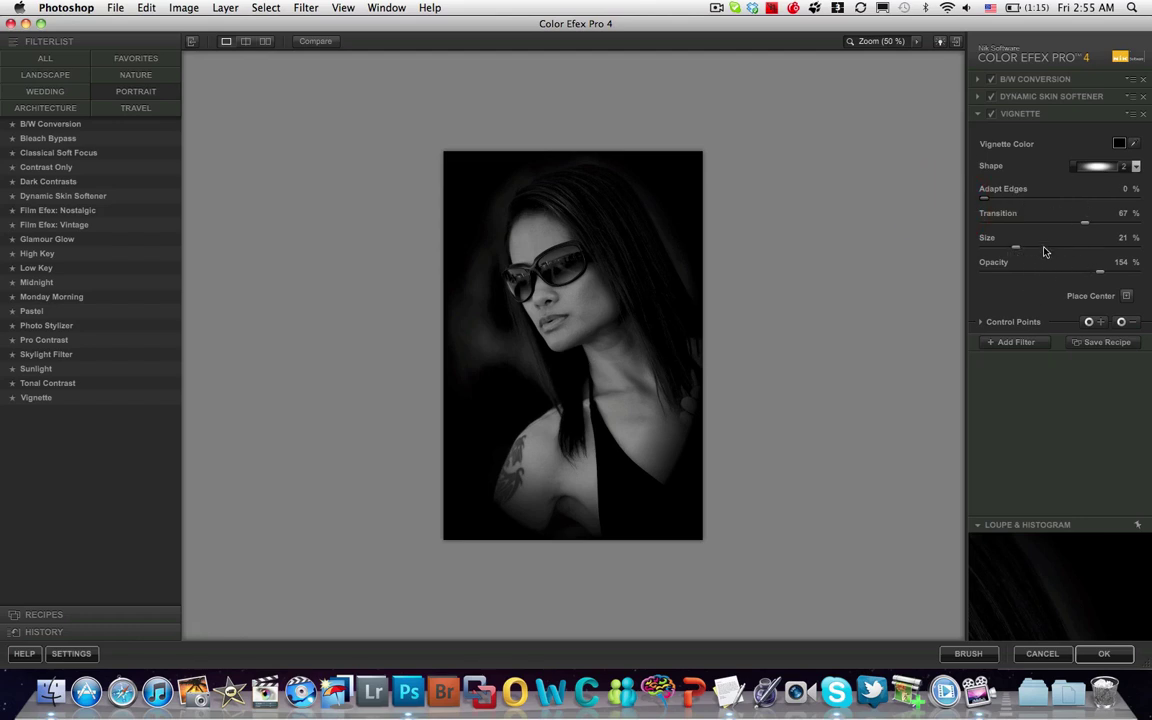
mouse_move(1087, 228)
left_mouse_down()
mouse_move(1070, 226)
mouse_move(1100, 221)
mouse_move(1077, 228)
left_mouse_up()
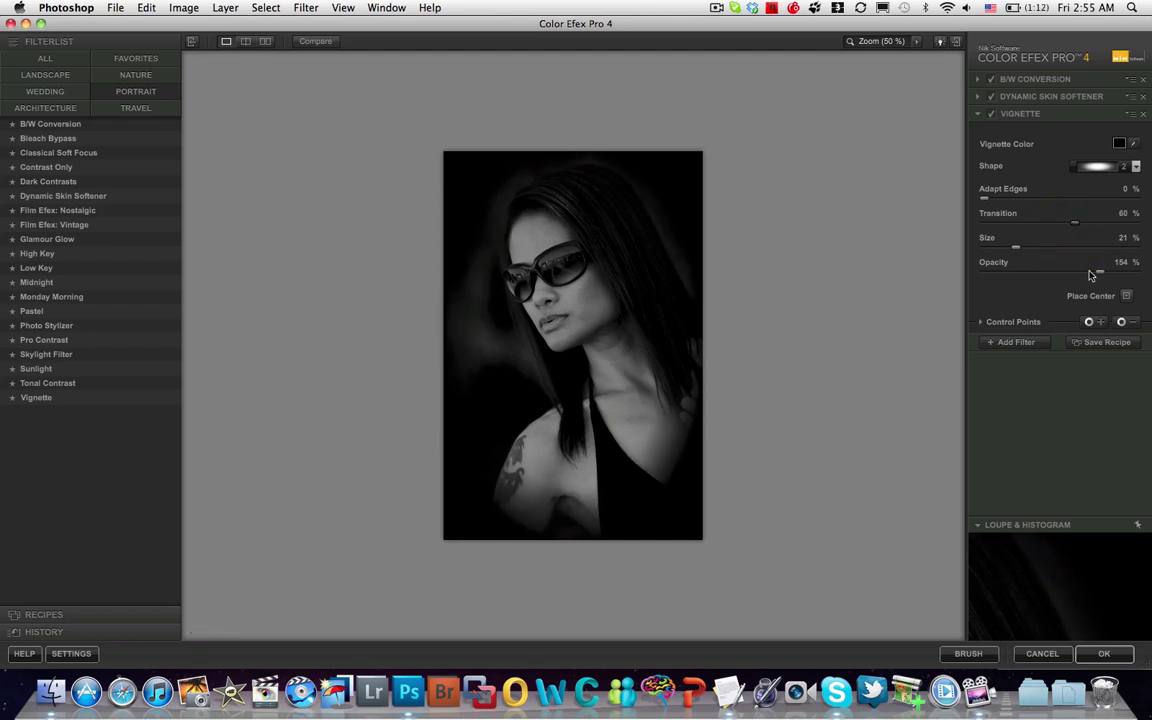
left_click_drag(1091, 275, 1042, 280)
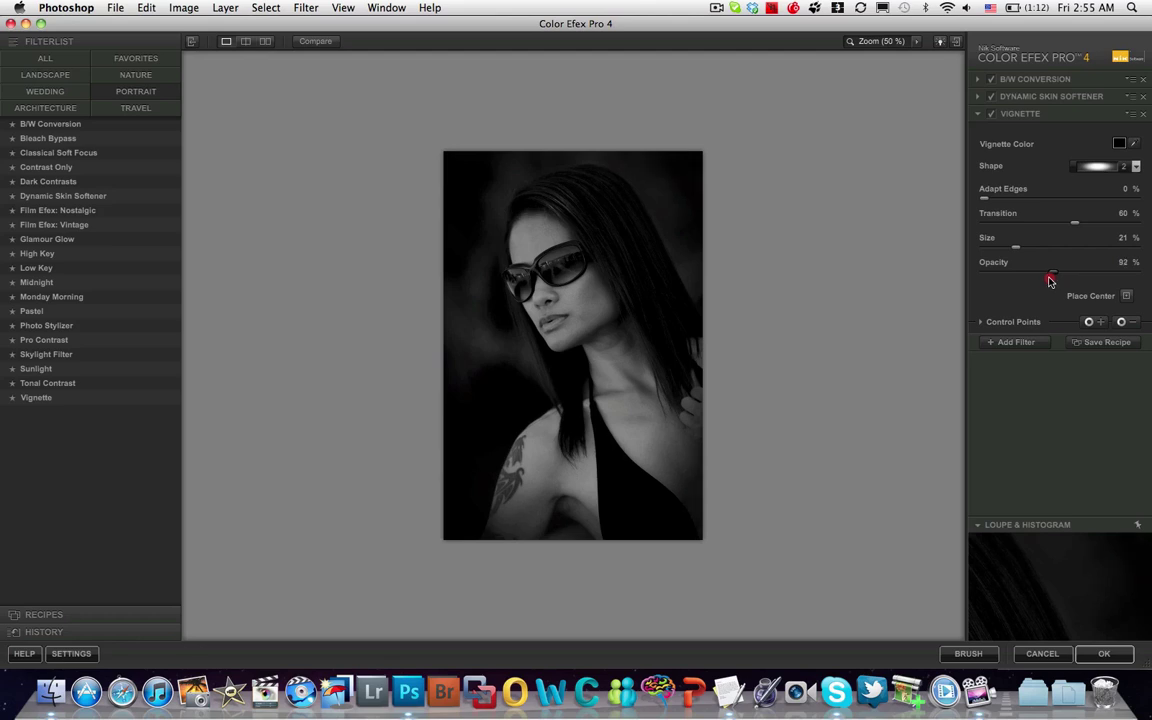
left_click_drag(1048, 281, 1048, 283)
Place a subtractive control point on the model's forehead to keep the vignette off the face
left_click(1120, 323)
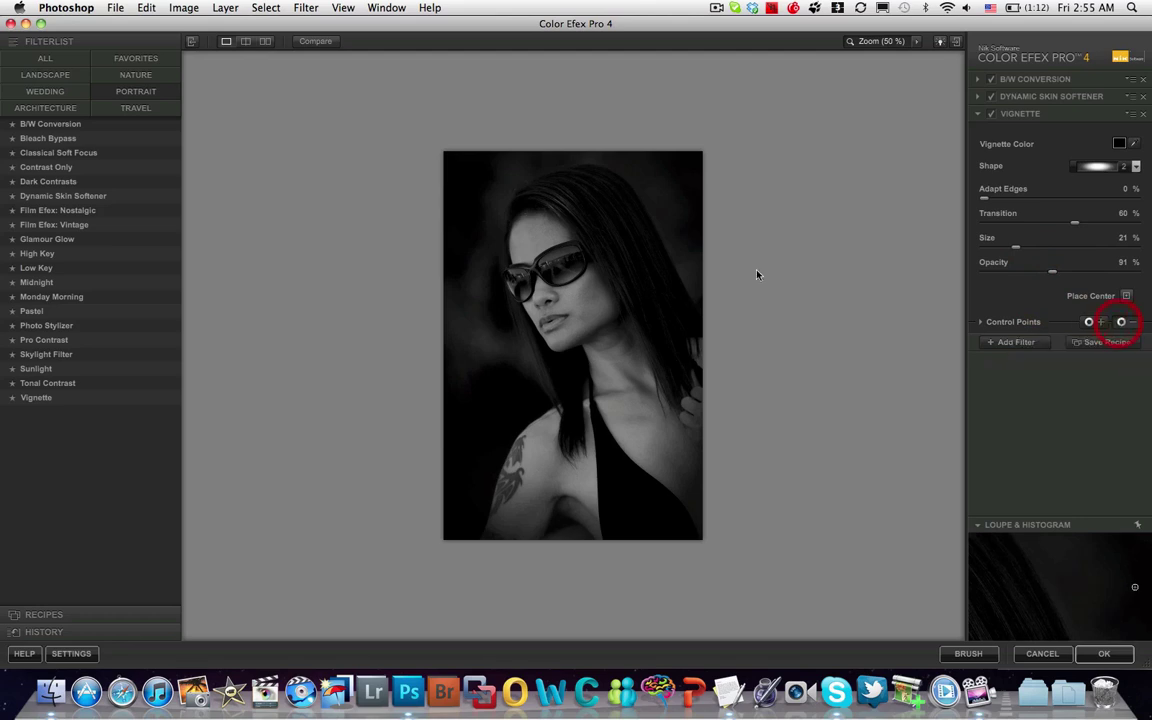
left_click(542, 230)
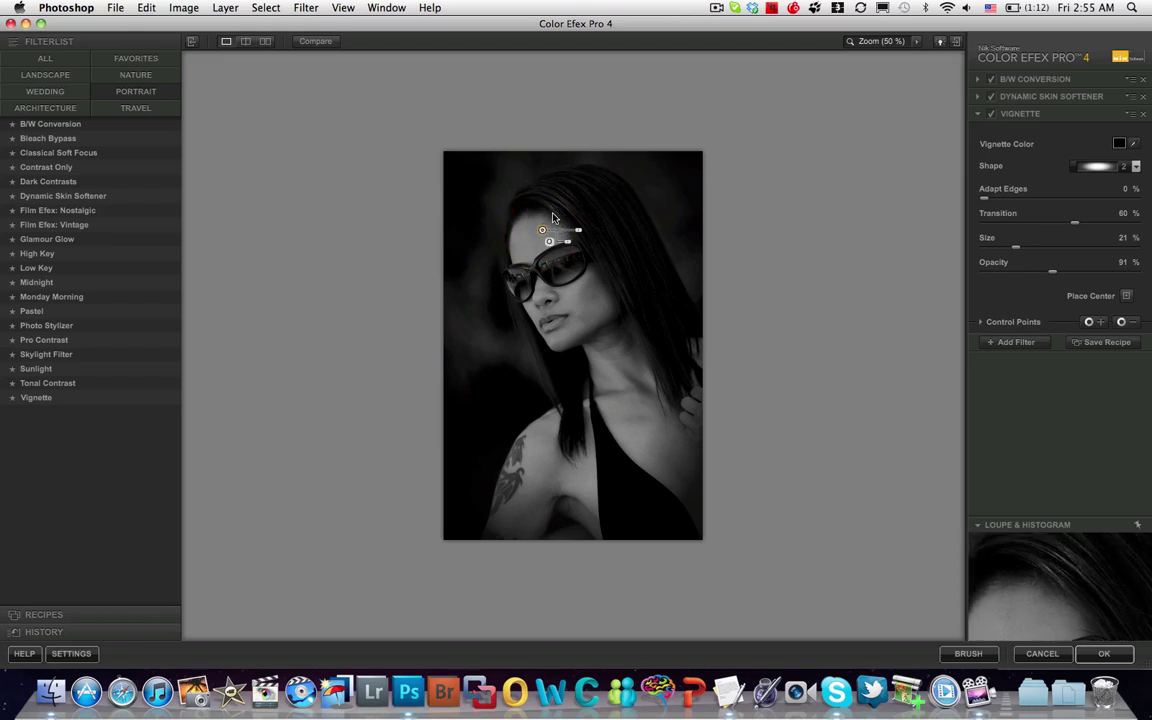
mouse_move(545, 237)
left_mouse_down()
mouse_move(562, 226)
mouse_move(540, 230)
left_mouse_up()
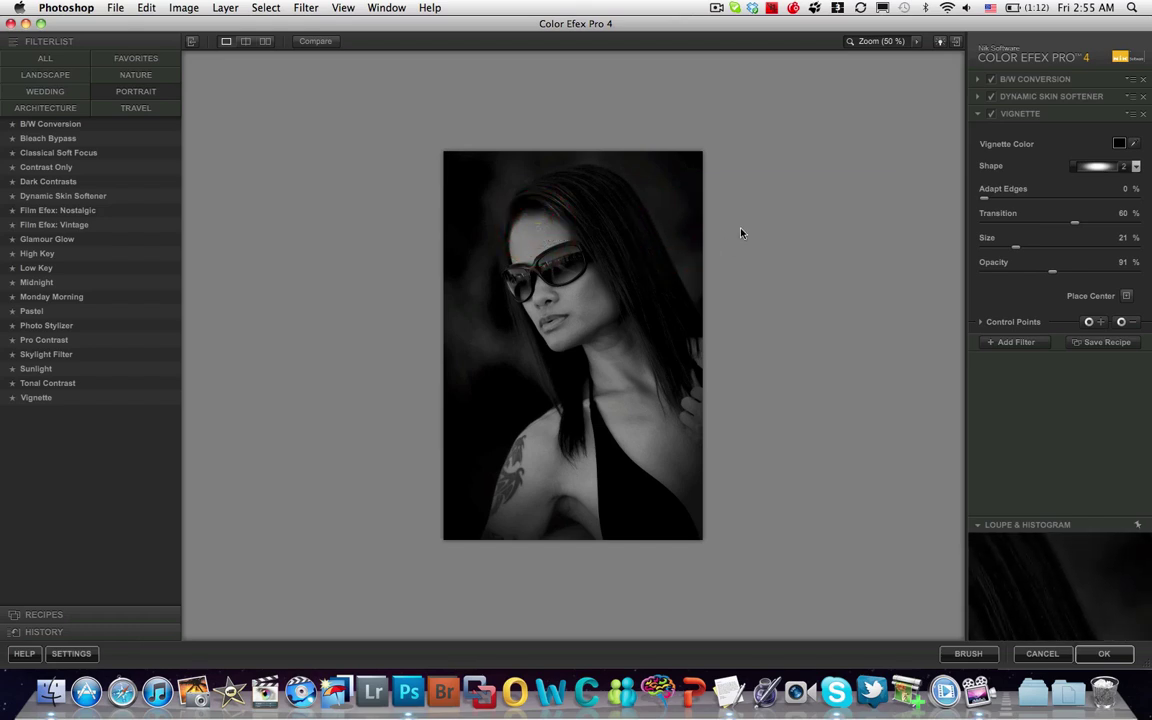
Place a second subtractive control point on the tattooed arm and set its opacity to 73%
left_click(1122, 322)
left_click(500, 512)
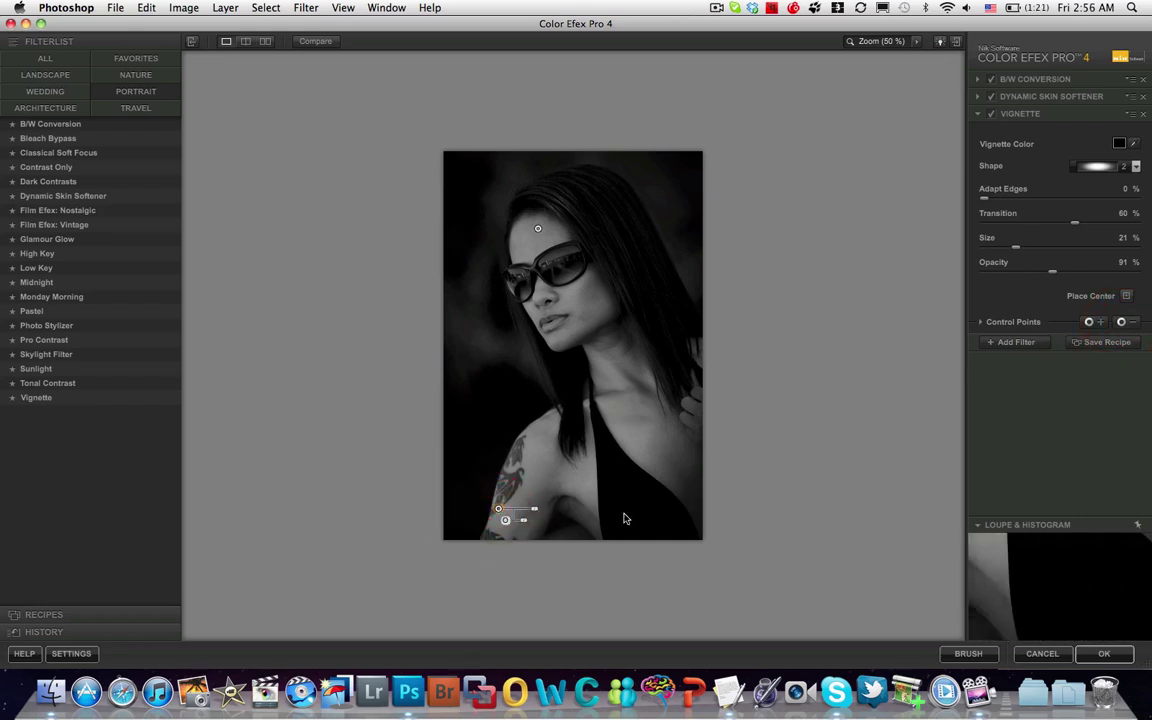
left_click(524, 522)
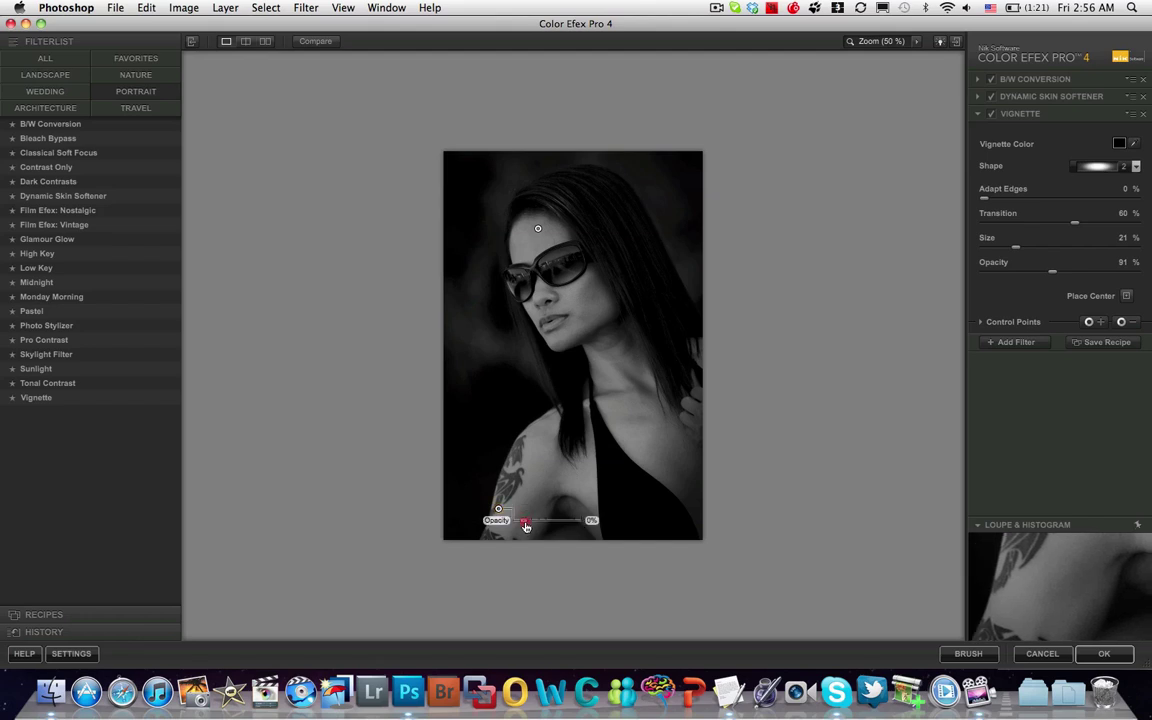
left_click_drag(526, 527, 568, 530)
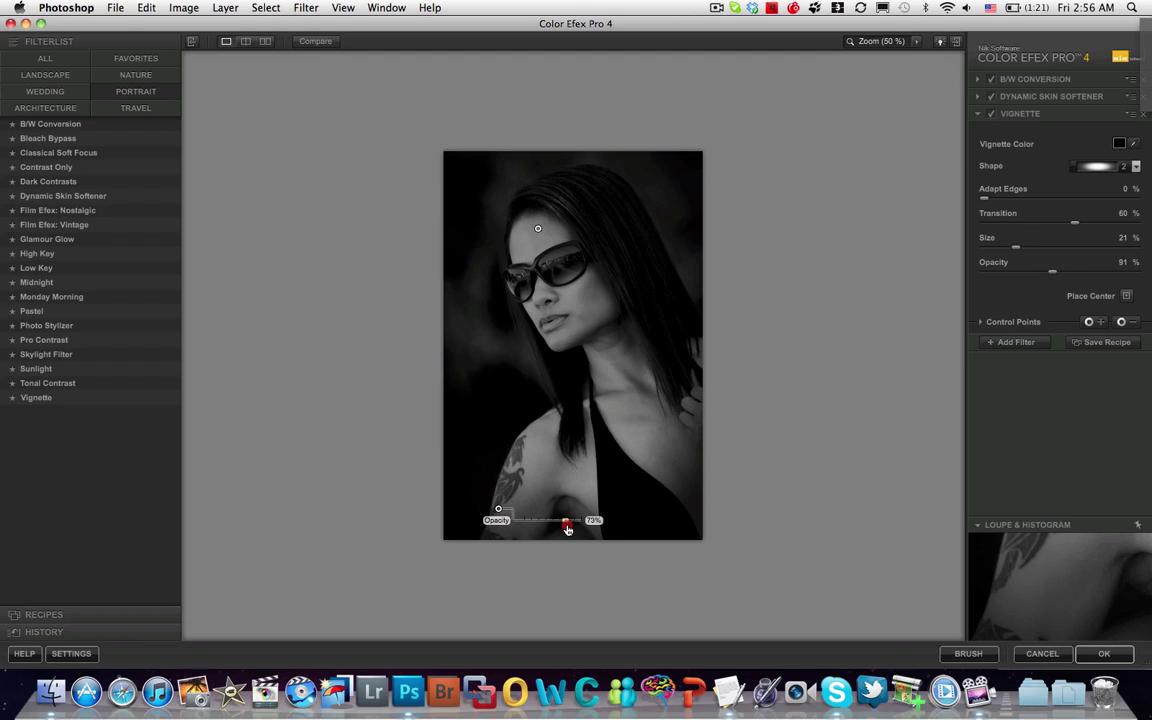
left_click(571, 470)
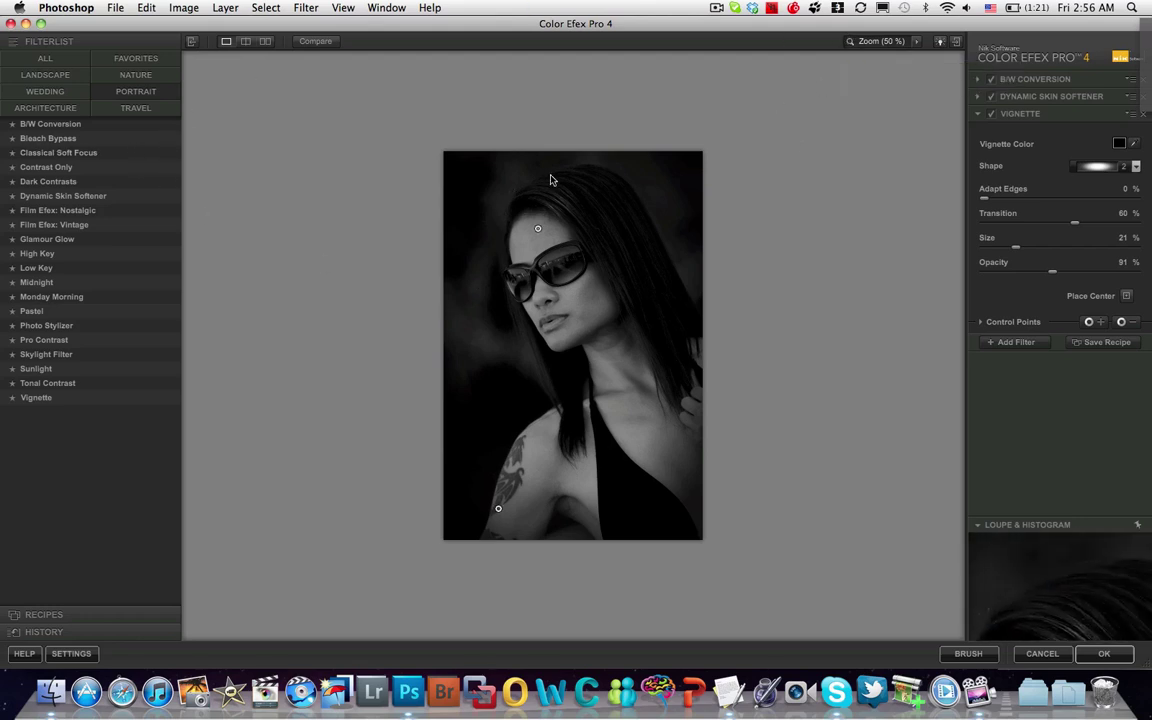
Turn off all three filters to view the original portrait, and re-enable only the Dynamic Skin Softener and Vignette
left_click(991, 113)
left_click(991, 114)
left_click(991, 114)
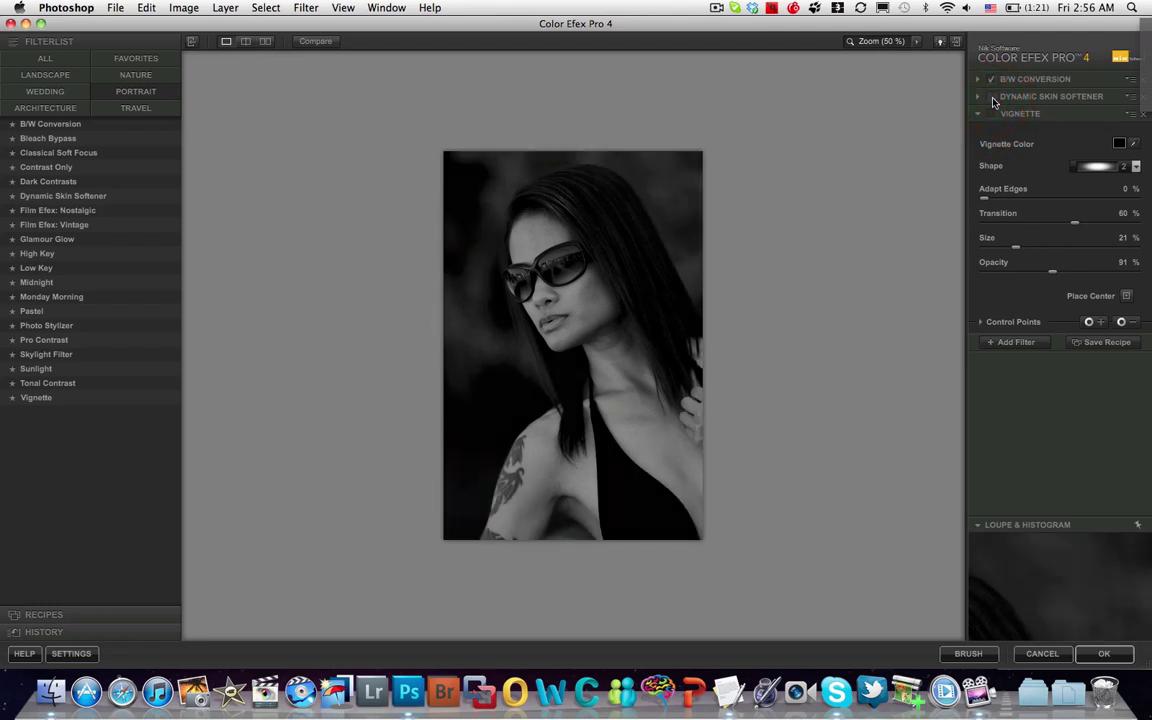
left_click(992, 98)
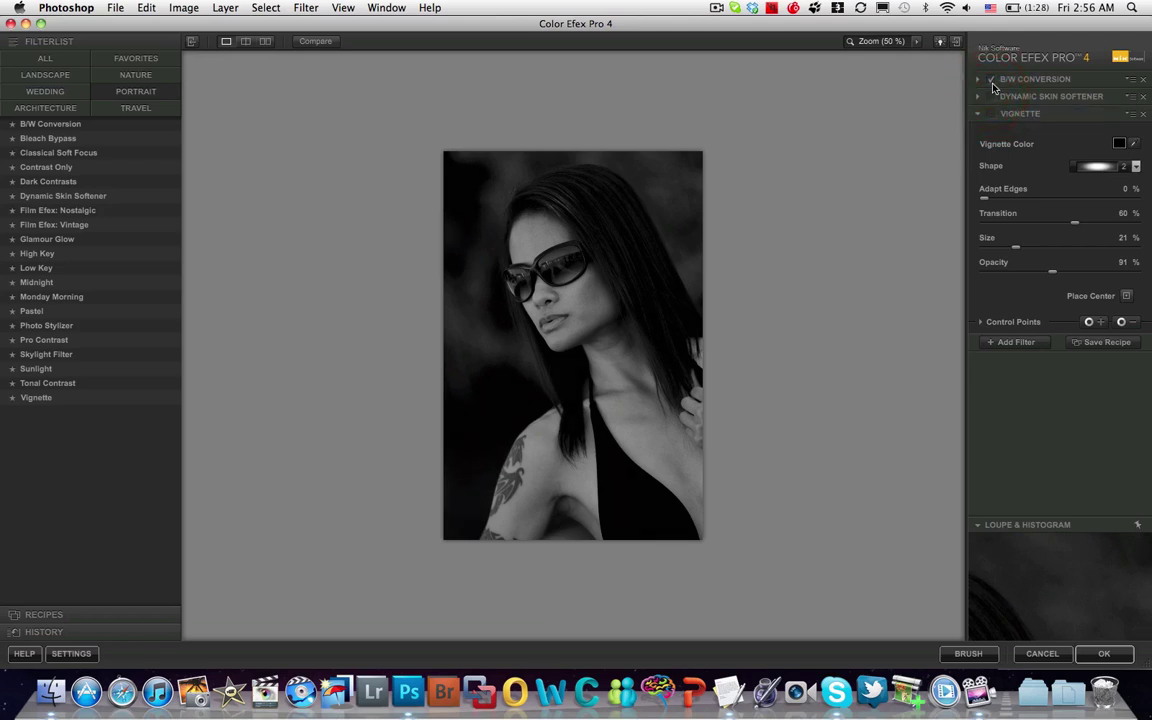
left_click(993, 85)
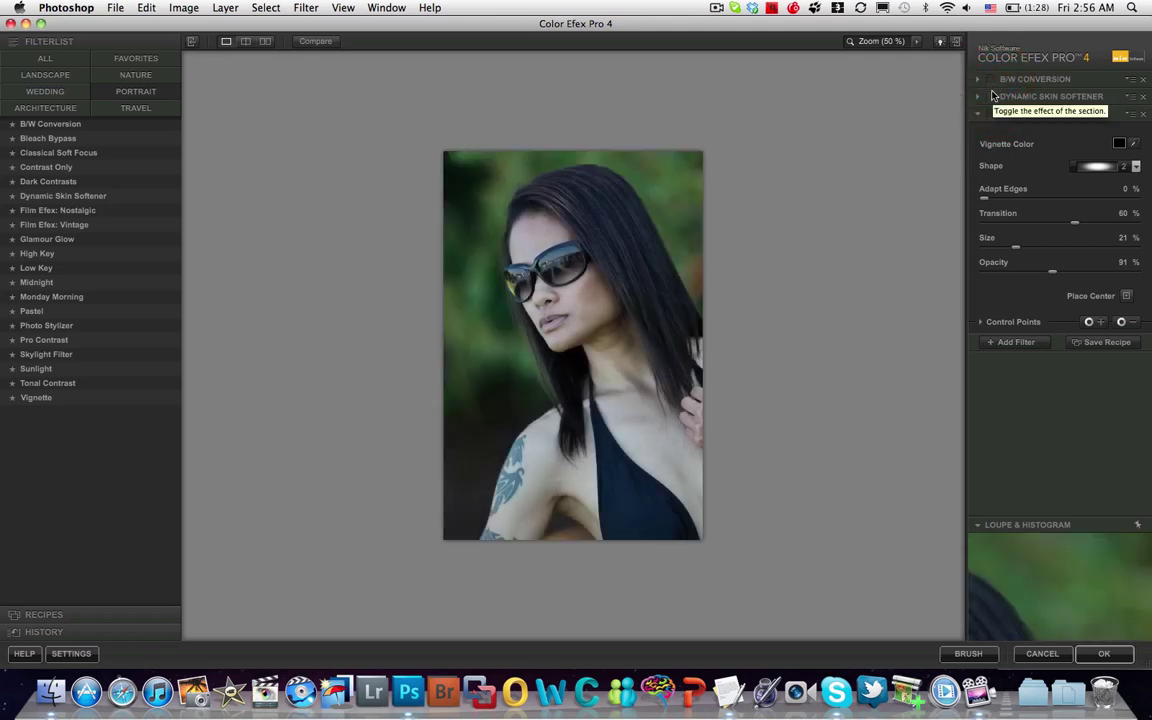
left_click(991, 96)
left_click(991, 116)
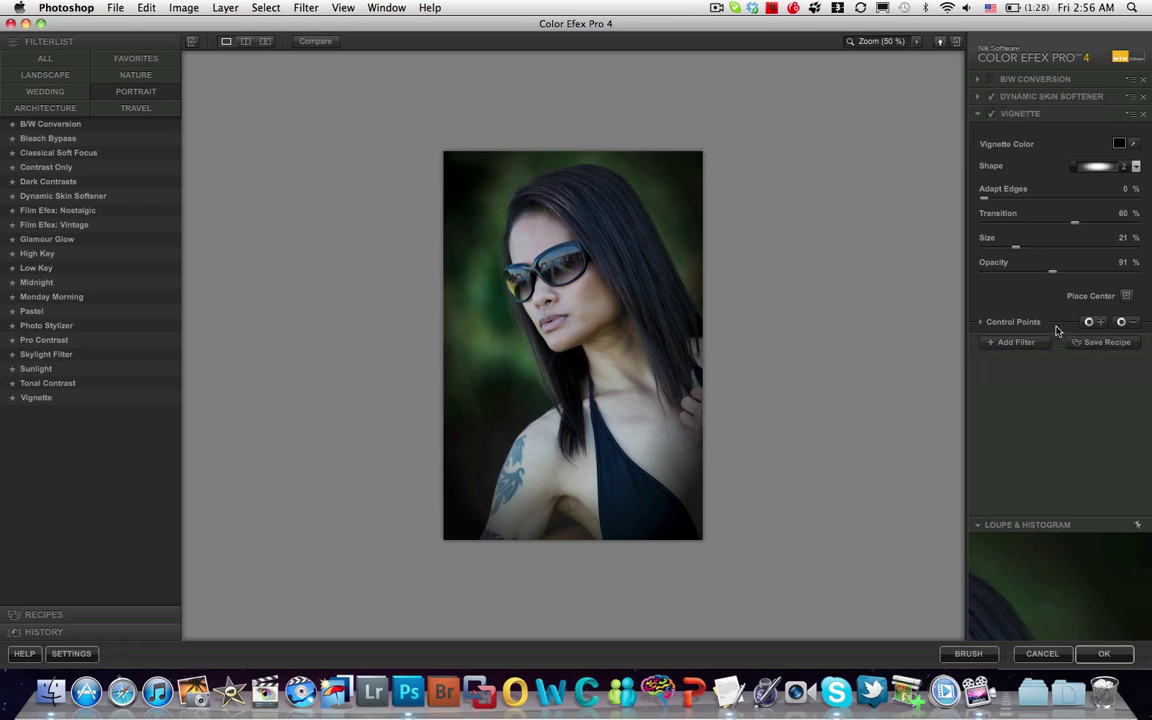
Add a Tonal Contrast filter to the stack on top of the Vignette
left_click(1016, 344)
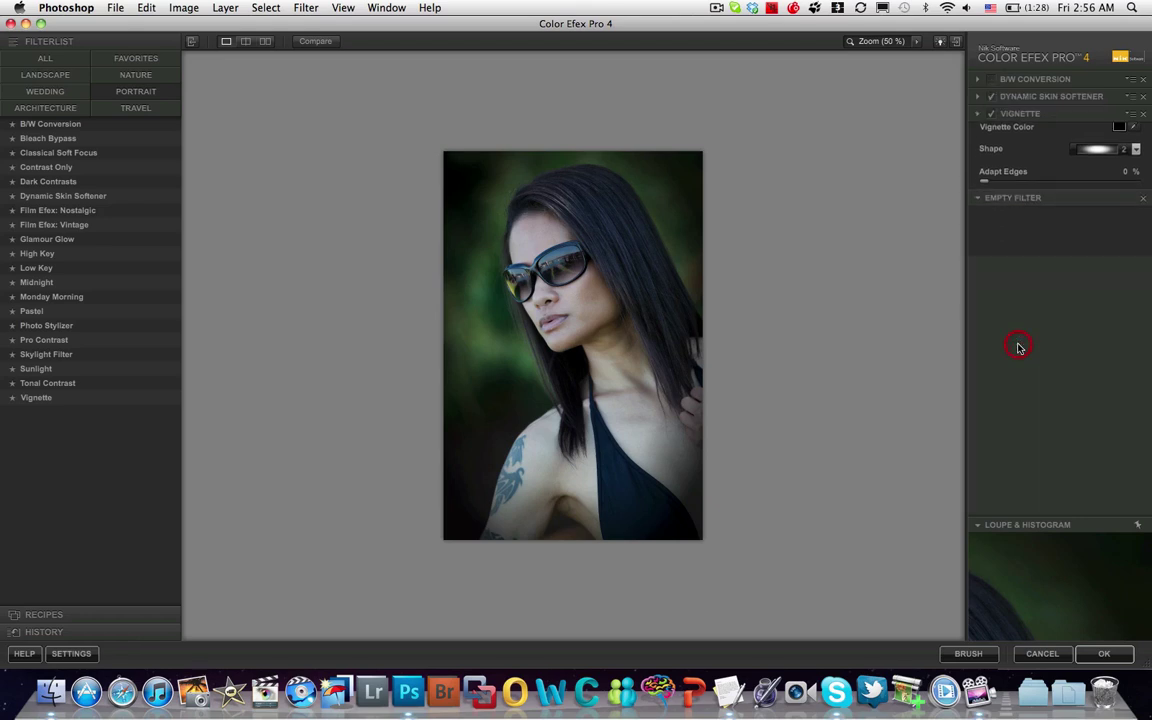
left_click(64, 387)
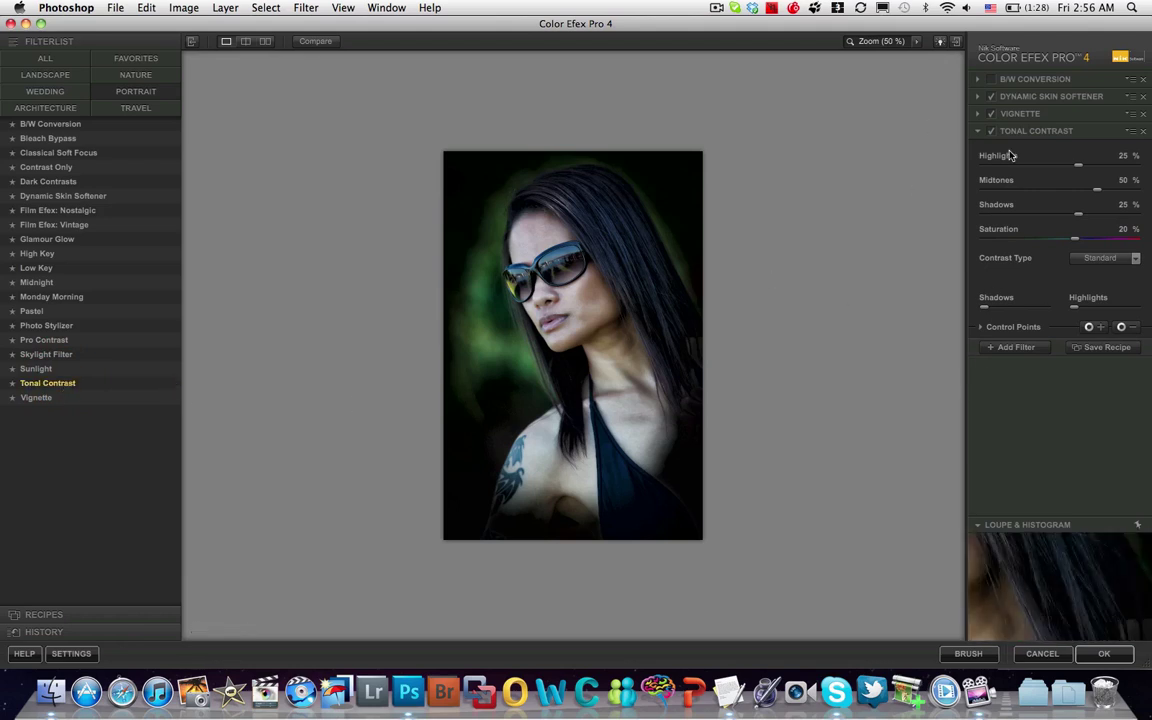
left_click(1027, 114)
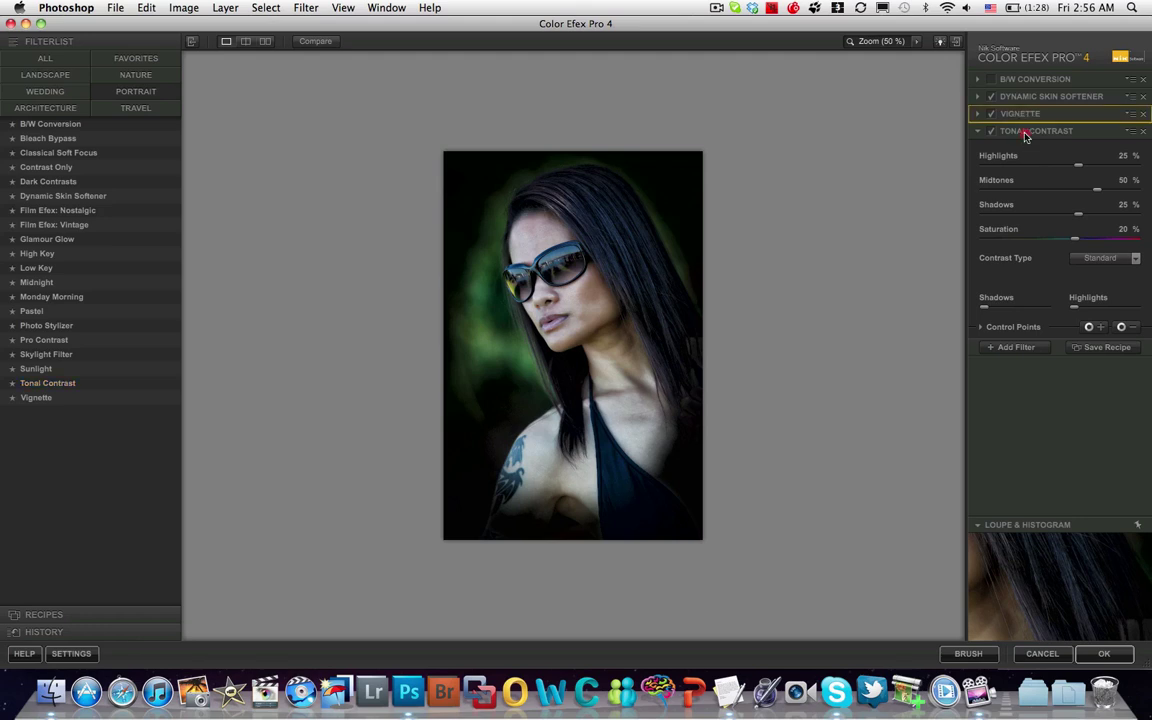
left_click(1023, 136)
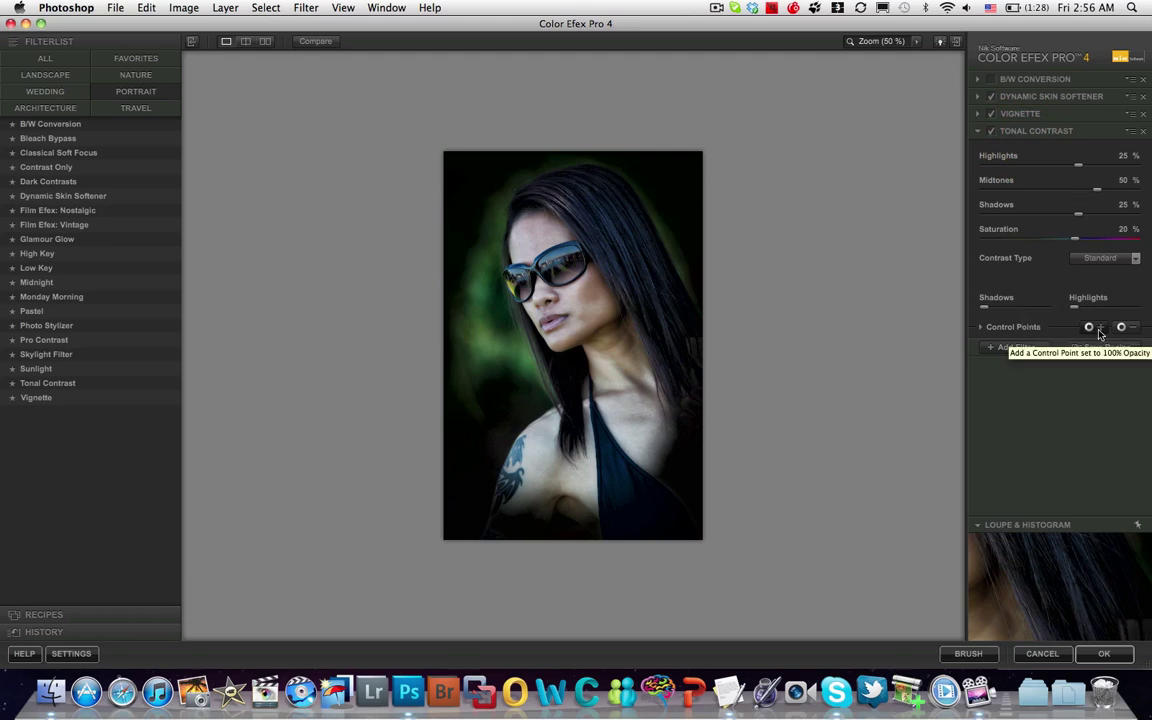
Preview the High Pass, Fine, Balanced and Strong contrast types on the portrait and keep Standard for Tonal Contrast
left_click(1124, 262)
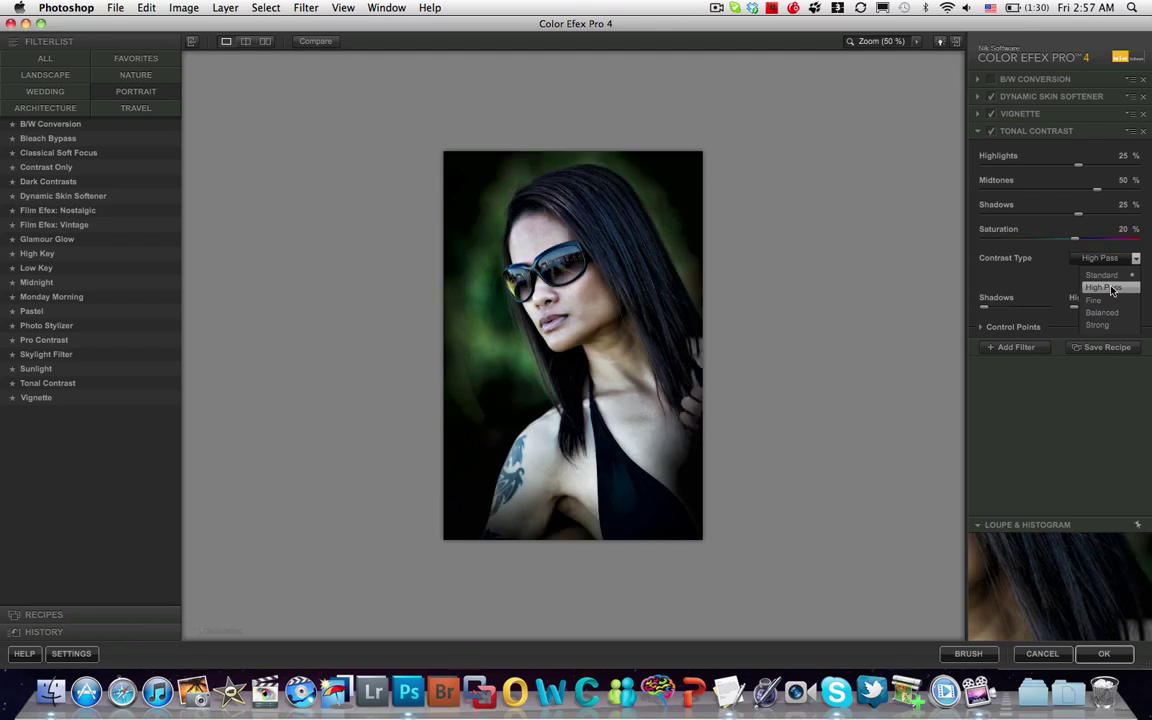
left_click(1106, 301)
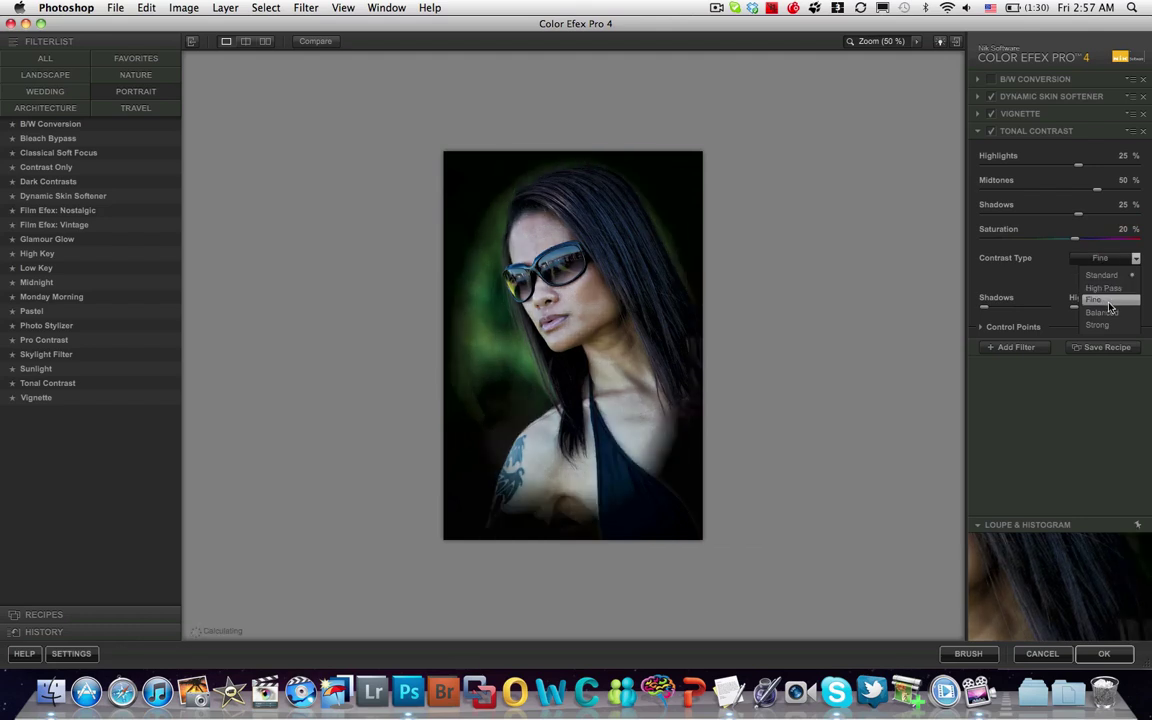
left_click(1102, 312)
left_click(1106, 326)
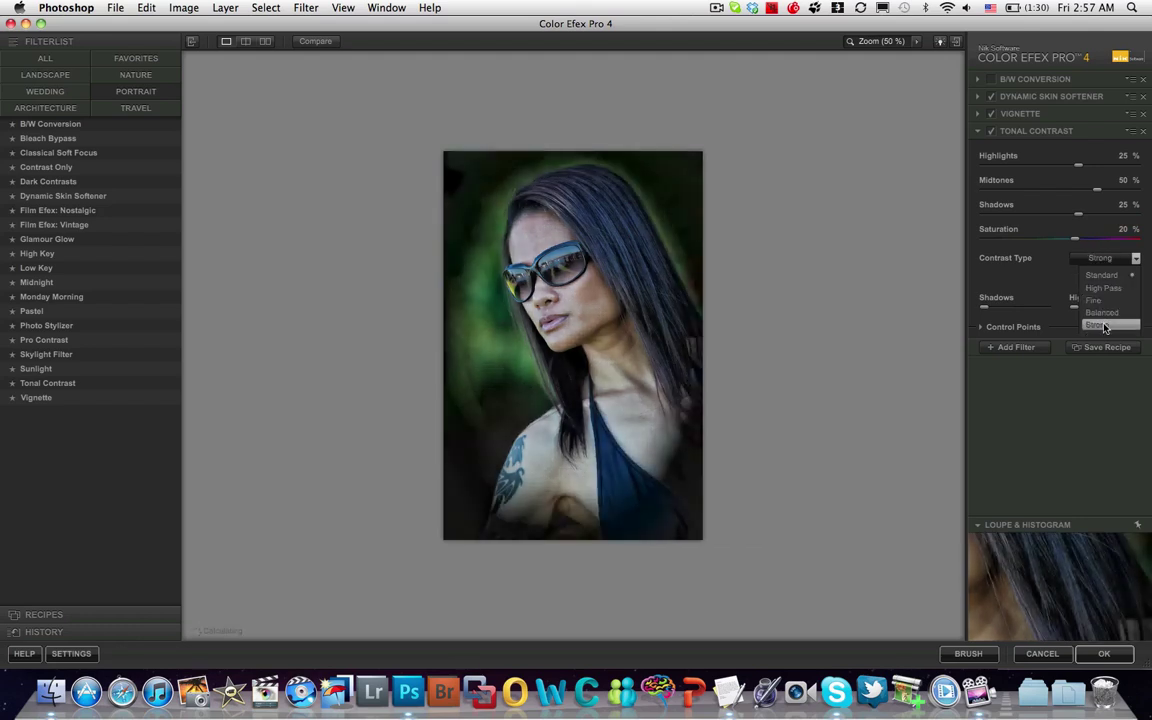
left_click(1104, 275)
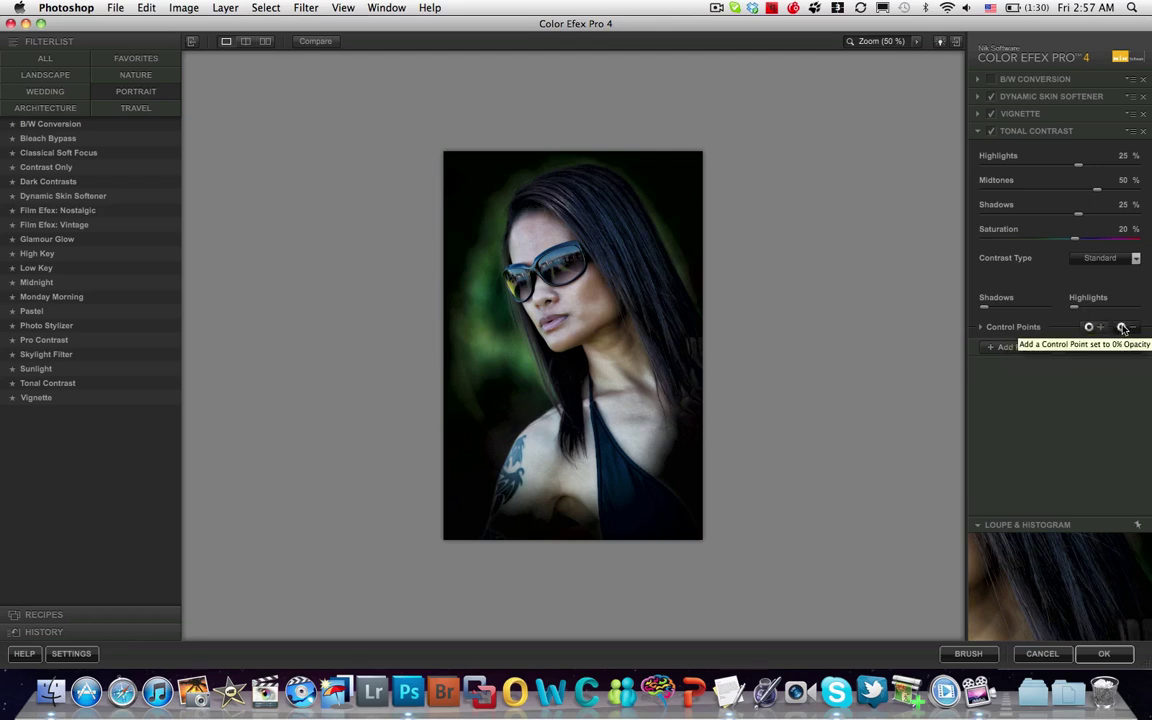
Place a subtractive control point on the model's cheek for Tonal Contrast and enlarge its radius across the face
left_click(1090, 326)
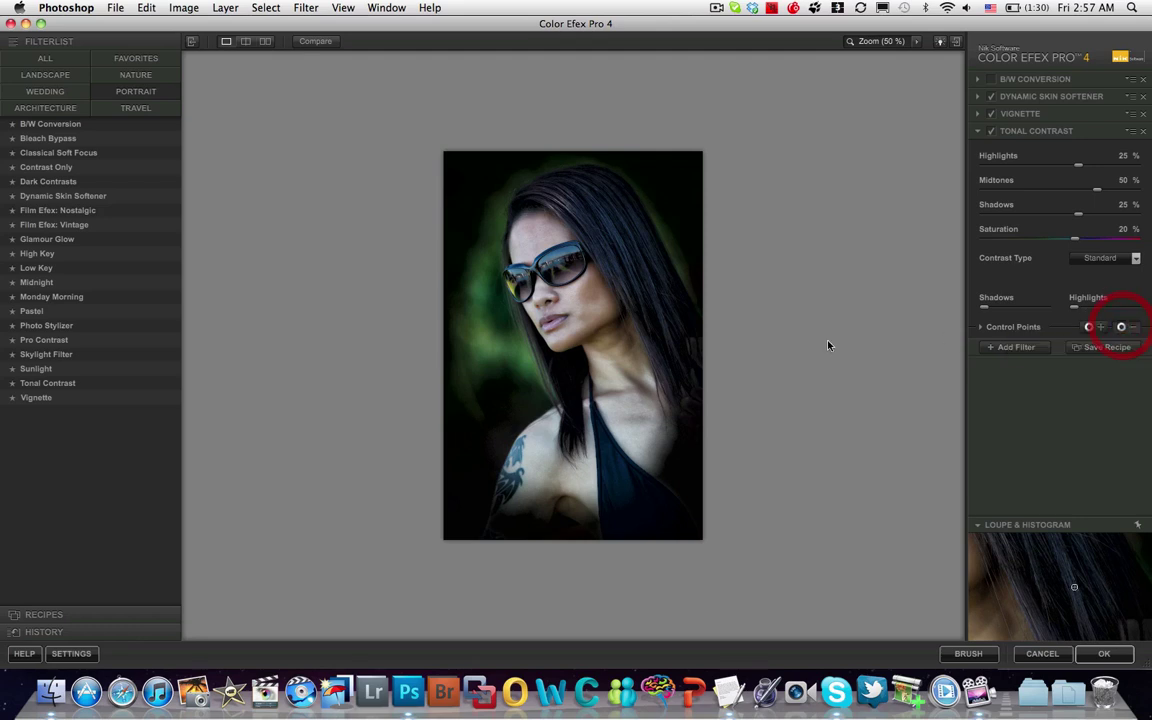
left_click(573, 301)
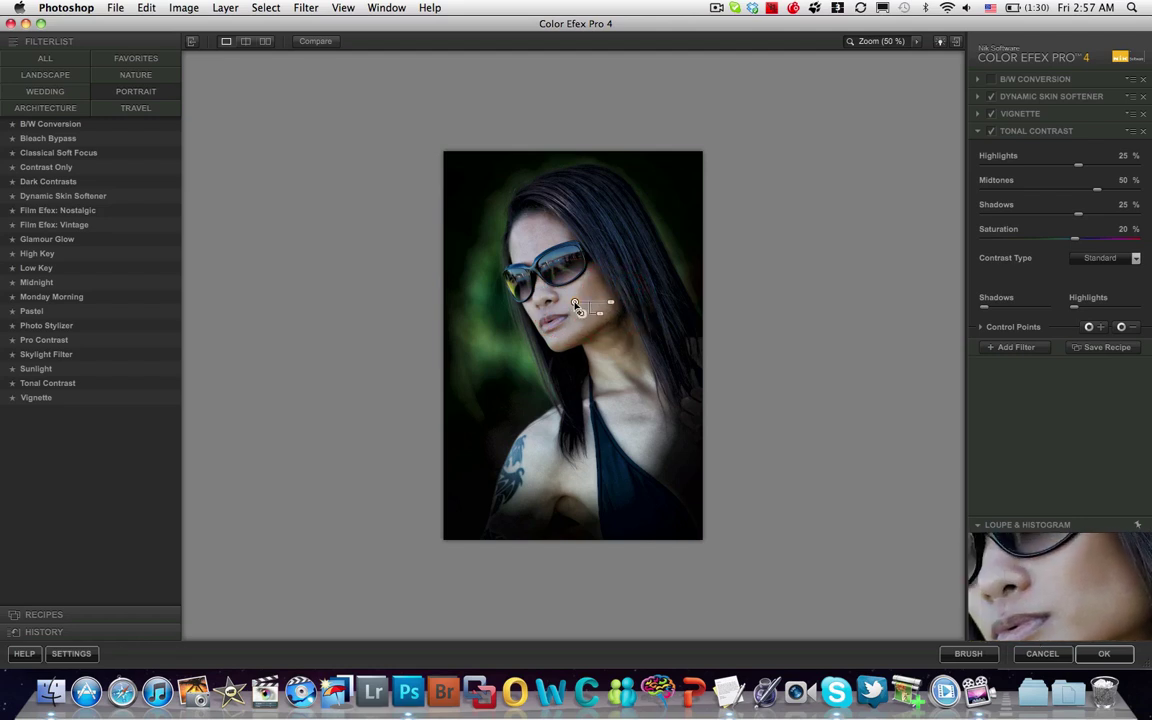
left_click_drag(616, 309, 638, 308)
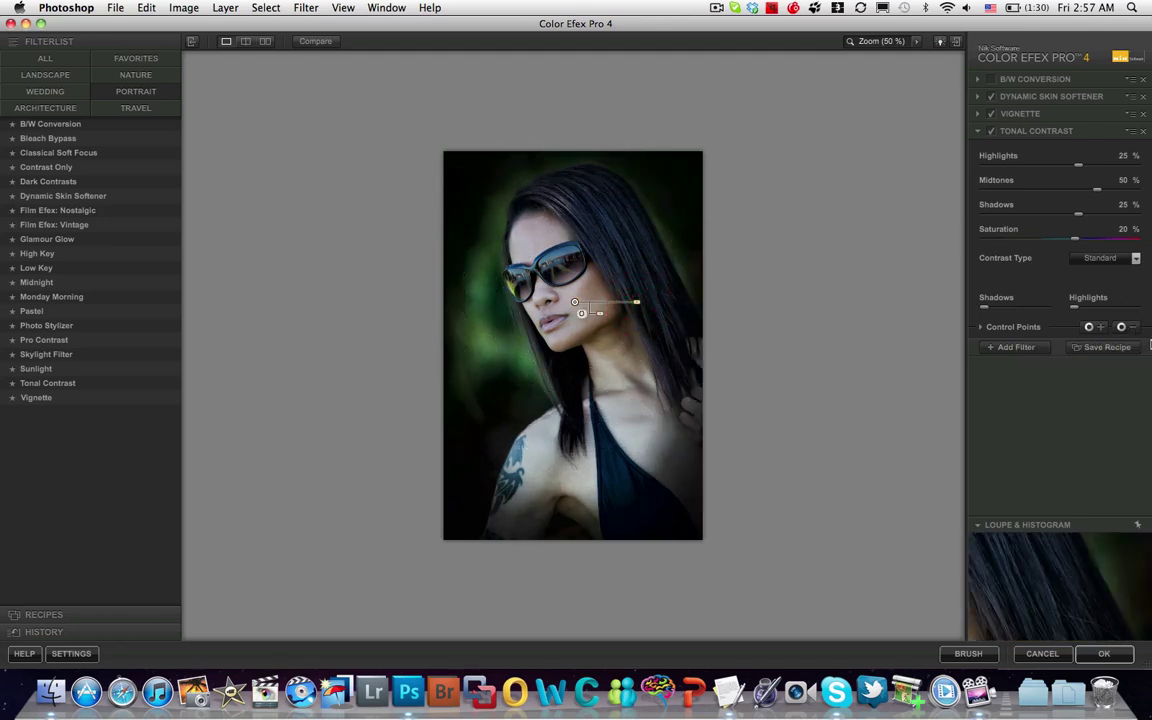
Place a second subtractive Tonal Contrast control point on the dark hair beside the forehead and fine-tune it
left_click(1121, 326)
left_click(610, 226)
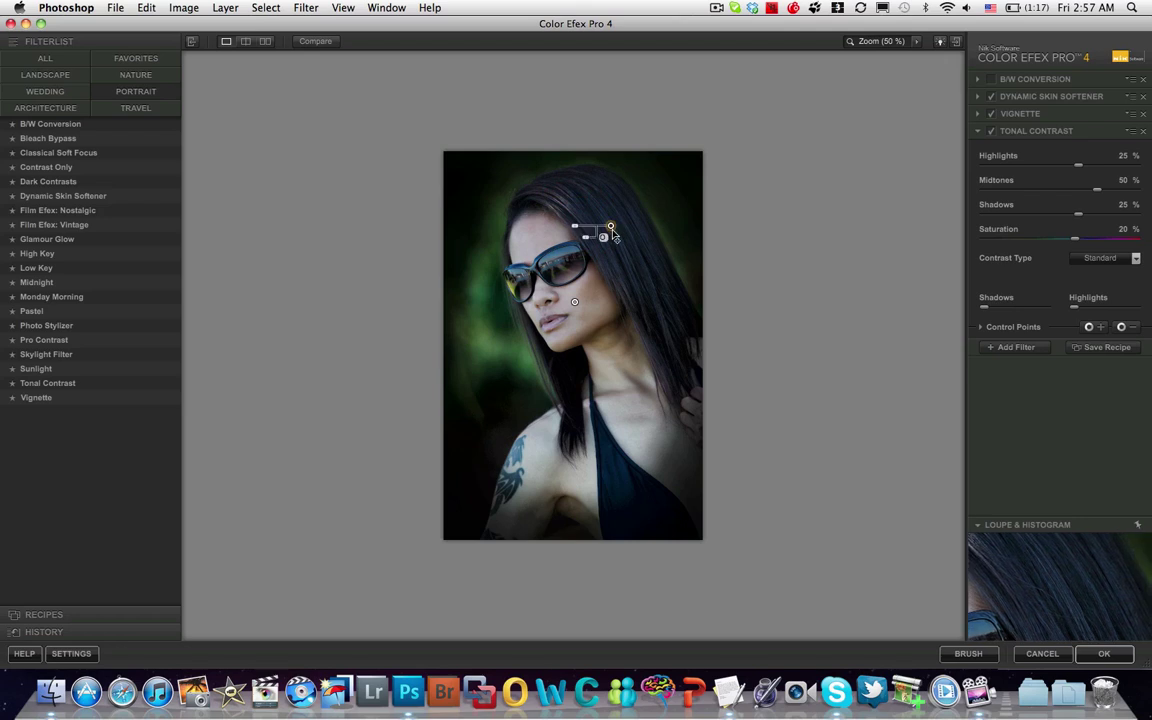
mouse_move(576, 231)
left_mouse_down()
mouse_move(560, 226)
mouse_move(583, 241)
left_mouse_up()
left_click(625, 256)
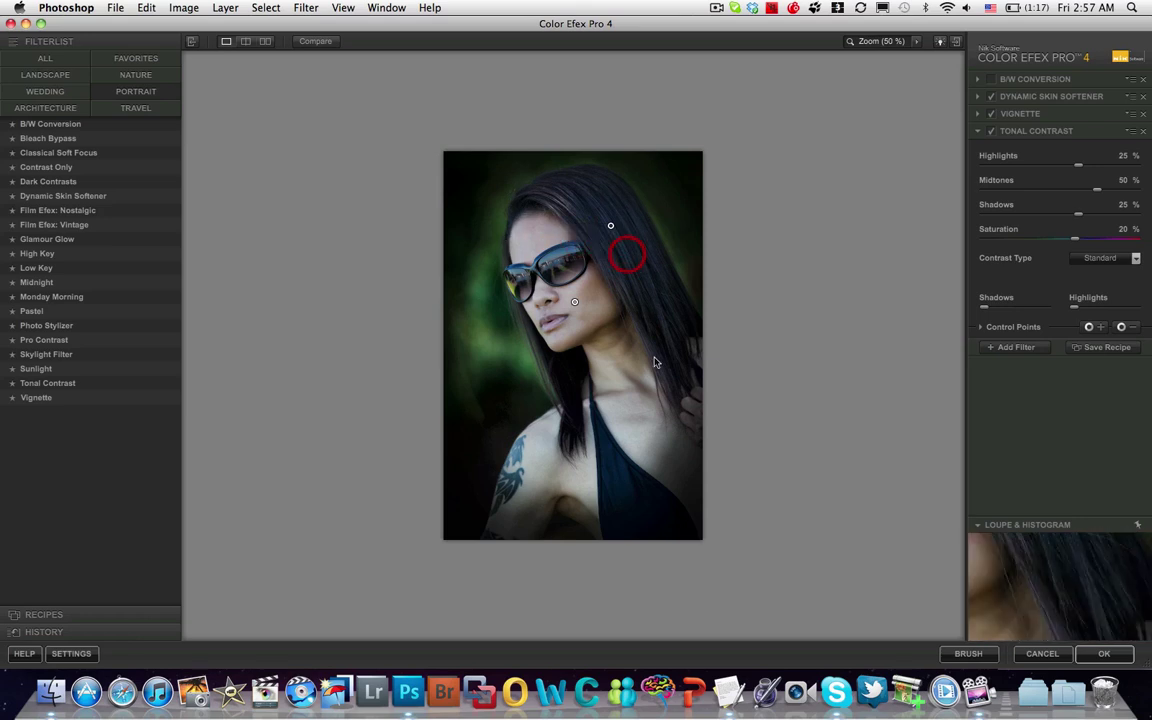
Set the Tonal Contrast midtones to 10%
left_click(1125, 184)
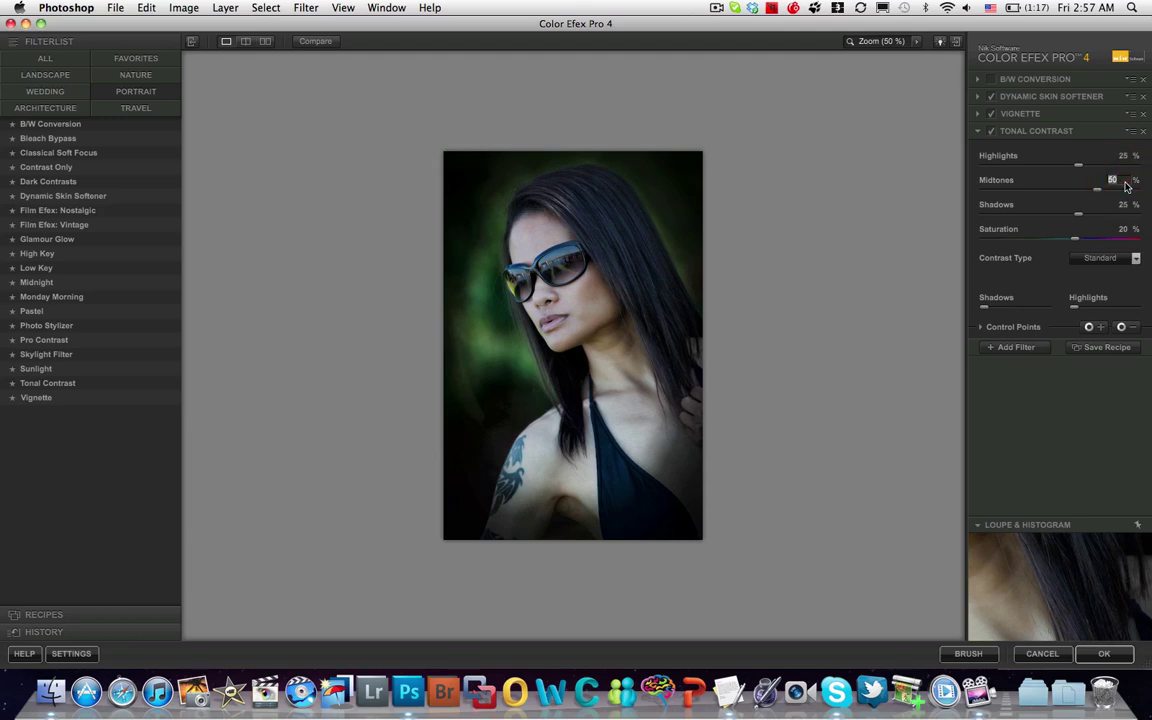
type("0")
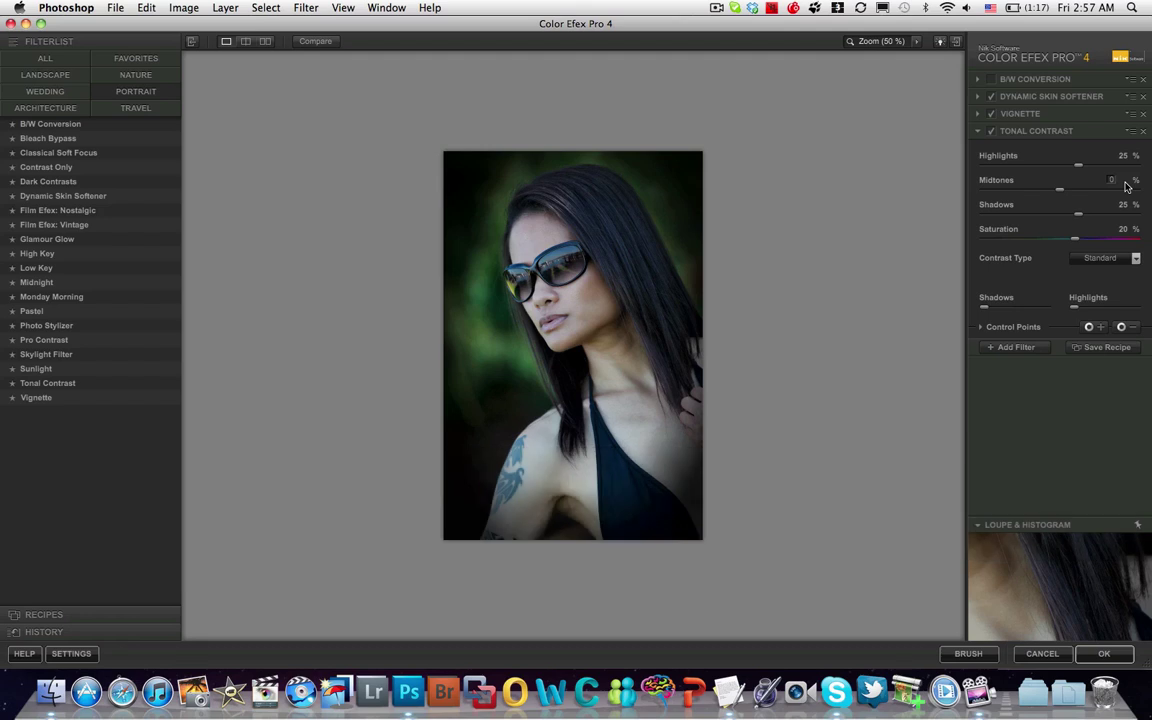
key("Left")
type("1")
key("Return")
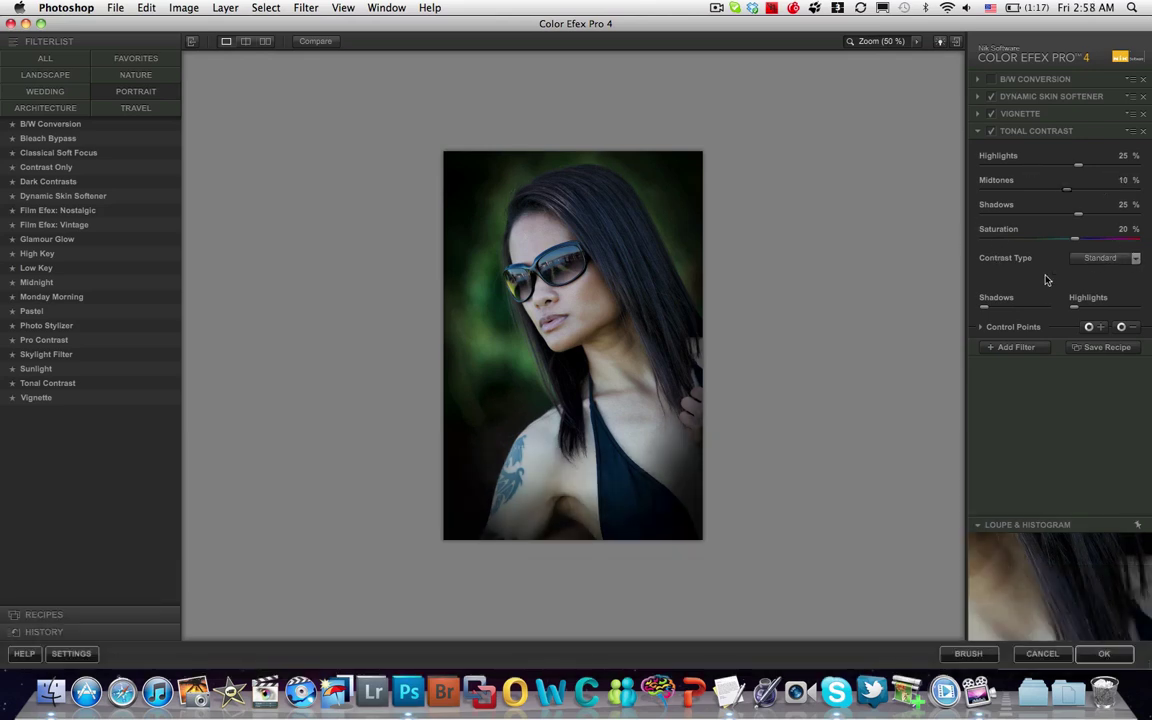
Re-enable B/W Conversion, and open the Vignette settings and toggle that filter off and on to compare
left_click(991, 80)
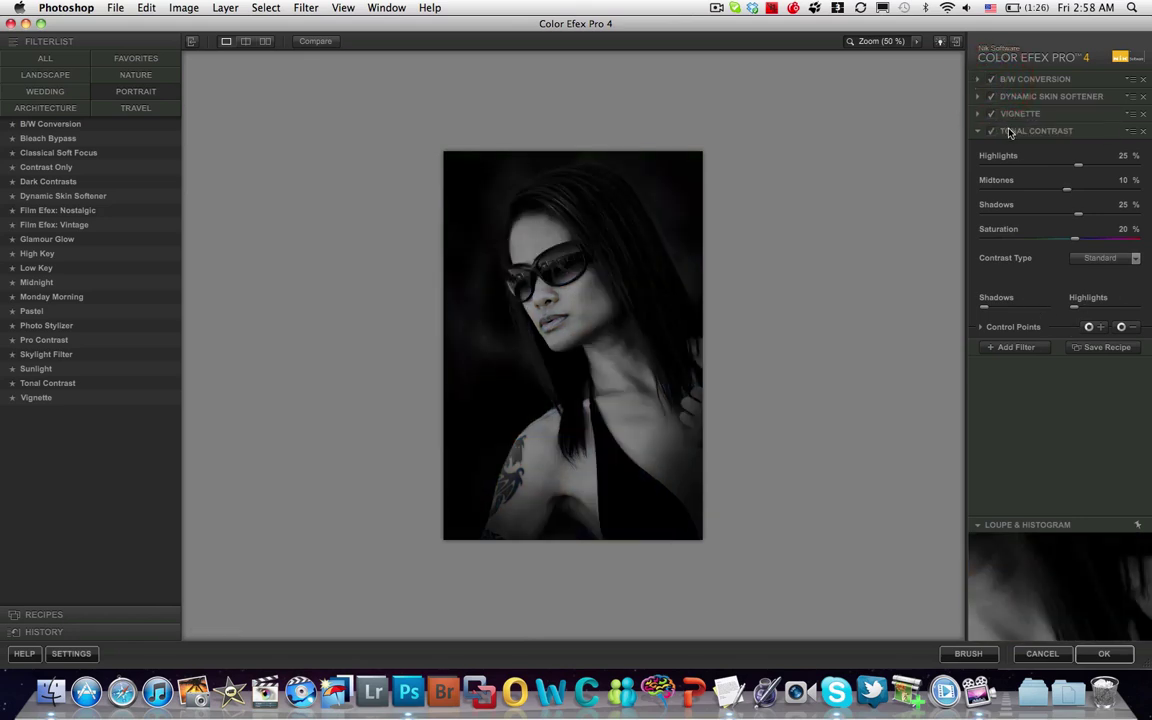
left_click(992, 114)
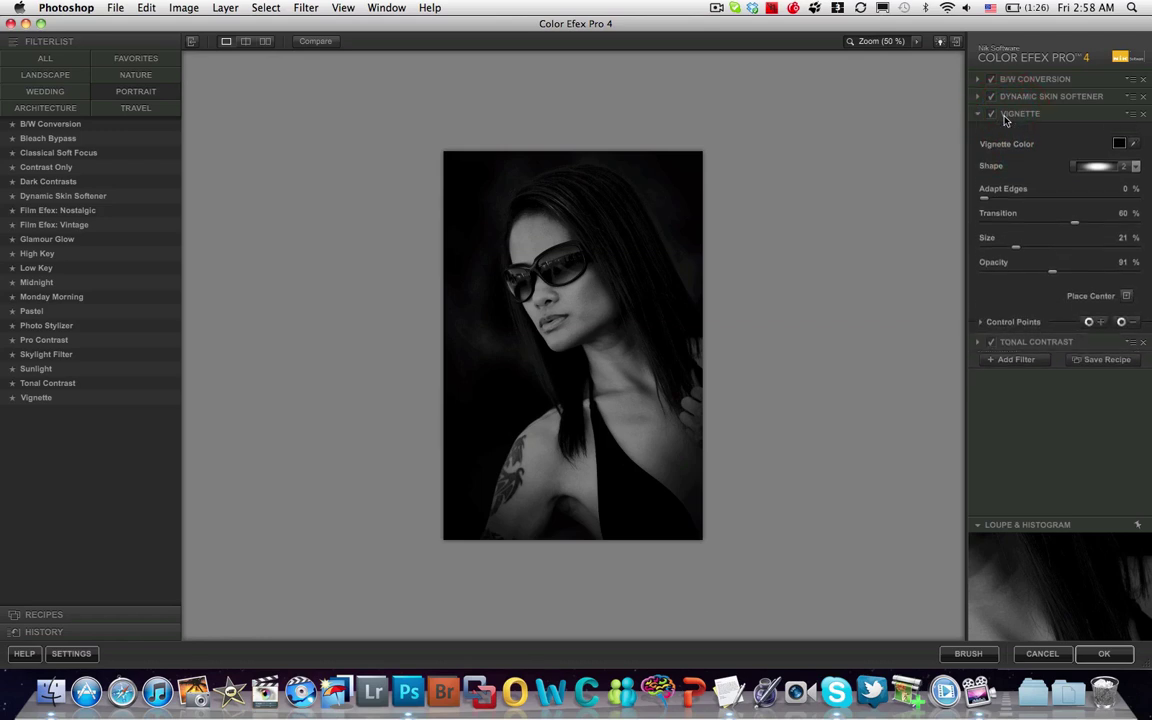
left_click(990, 116)
left_click(990, 116)
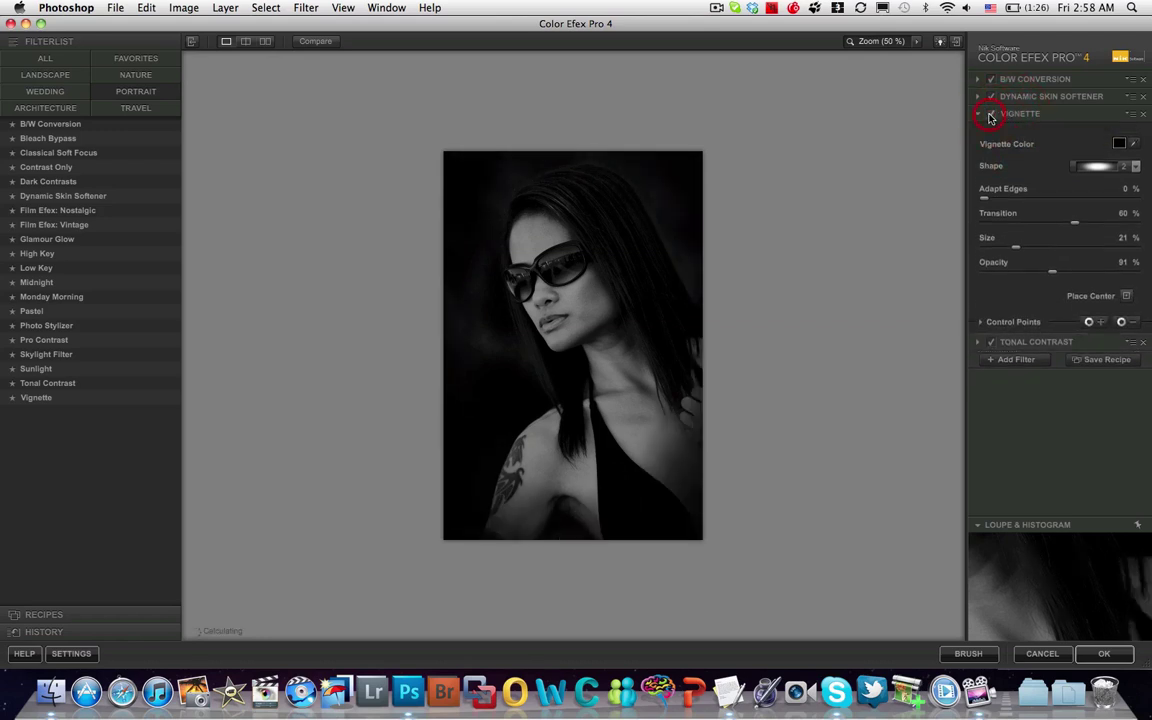
Place the vignette's center on the model's face, and set its opacity to 47% and transition to 26%
left_click(1127, 297)
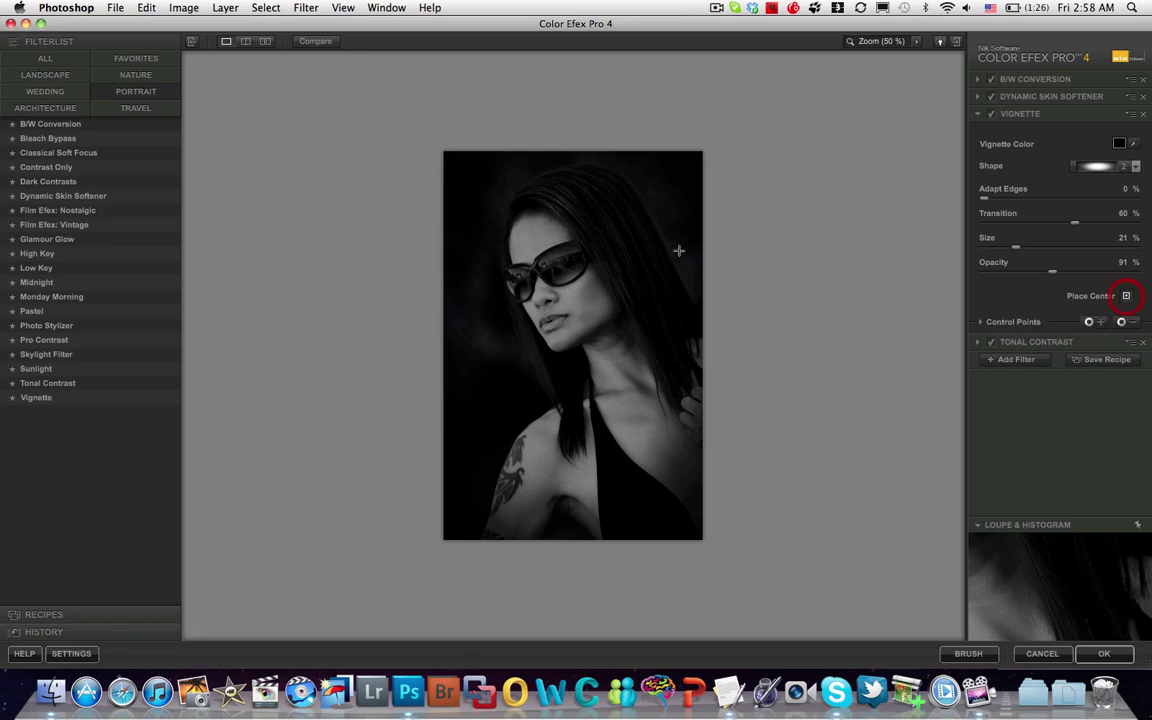
left_click(557, 298)
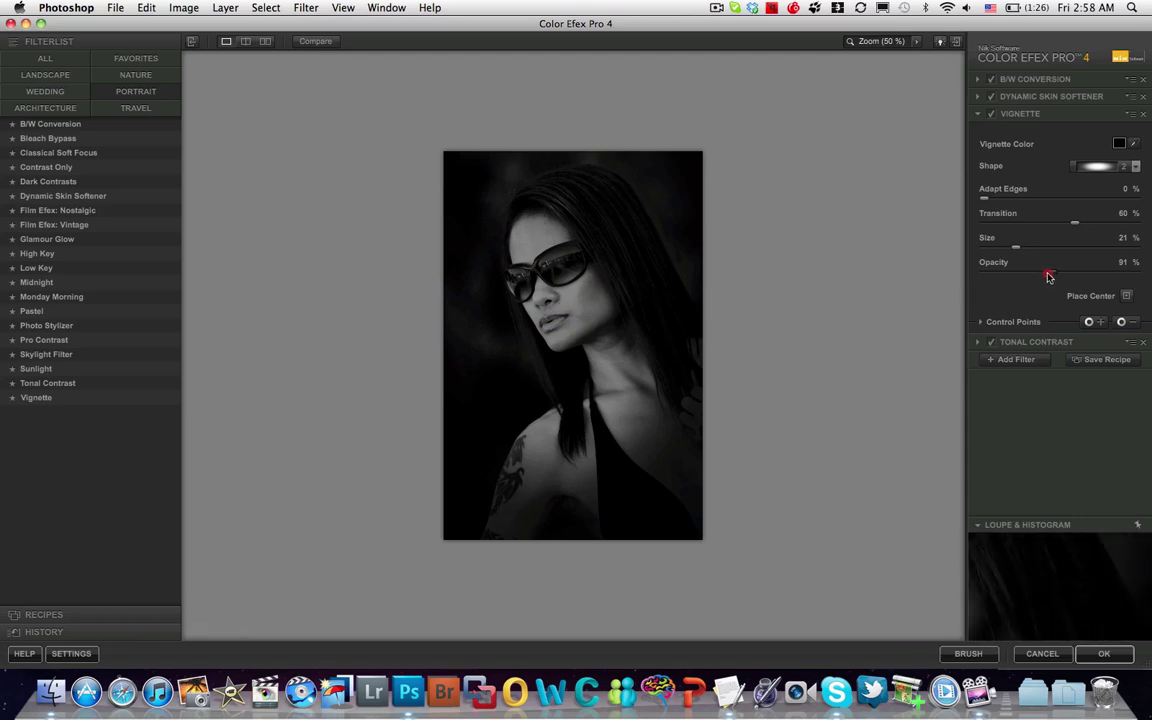
left_click_drag(1048, 277, 1019, 273)
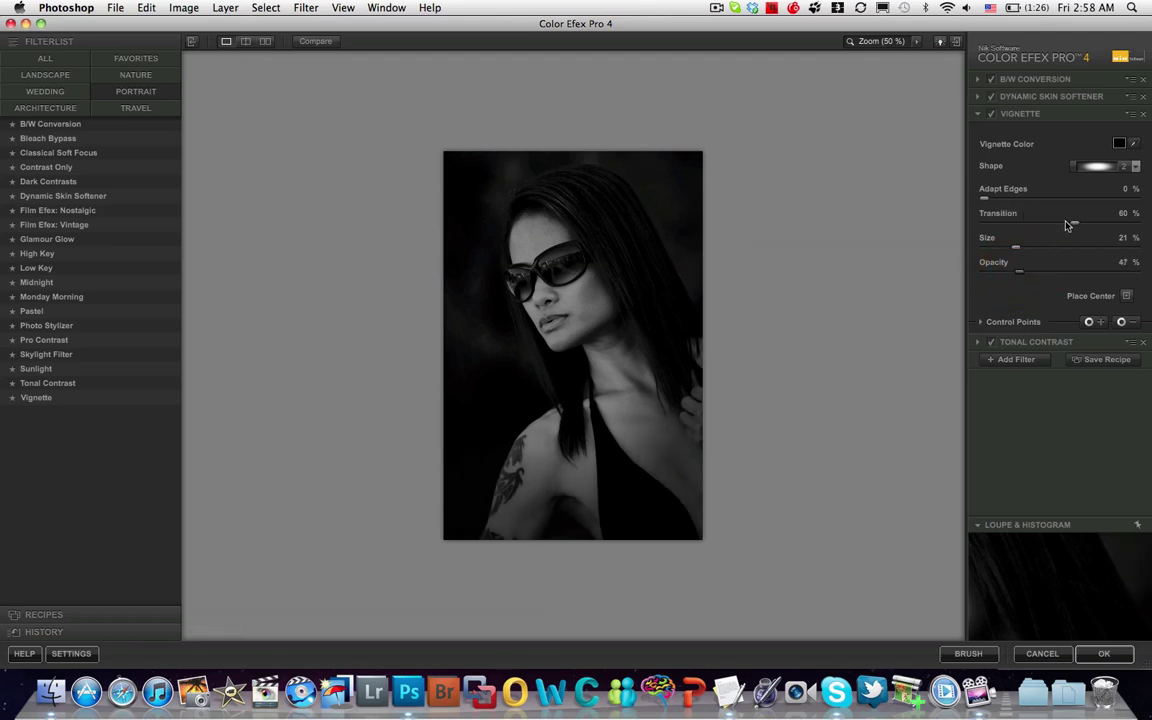
left_click_drag(1072, 225, 1021, 235)
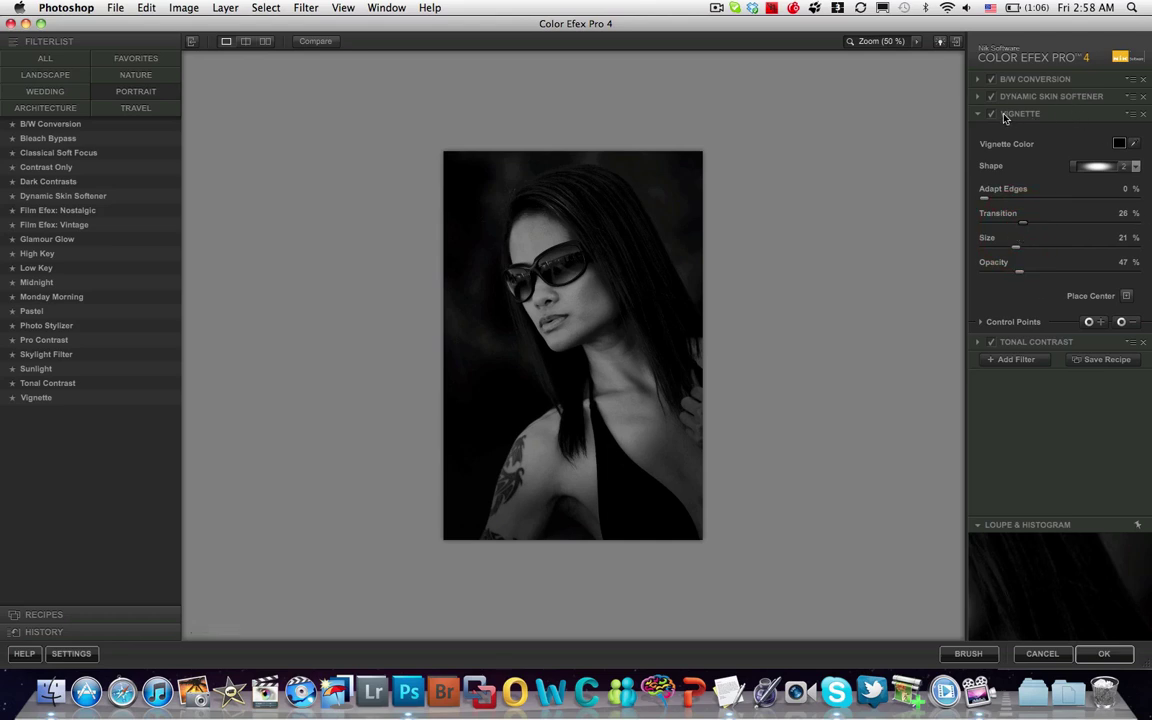
Remove the Vignette from the filter stack and undo the removal
left_click(1145, 118)
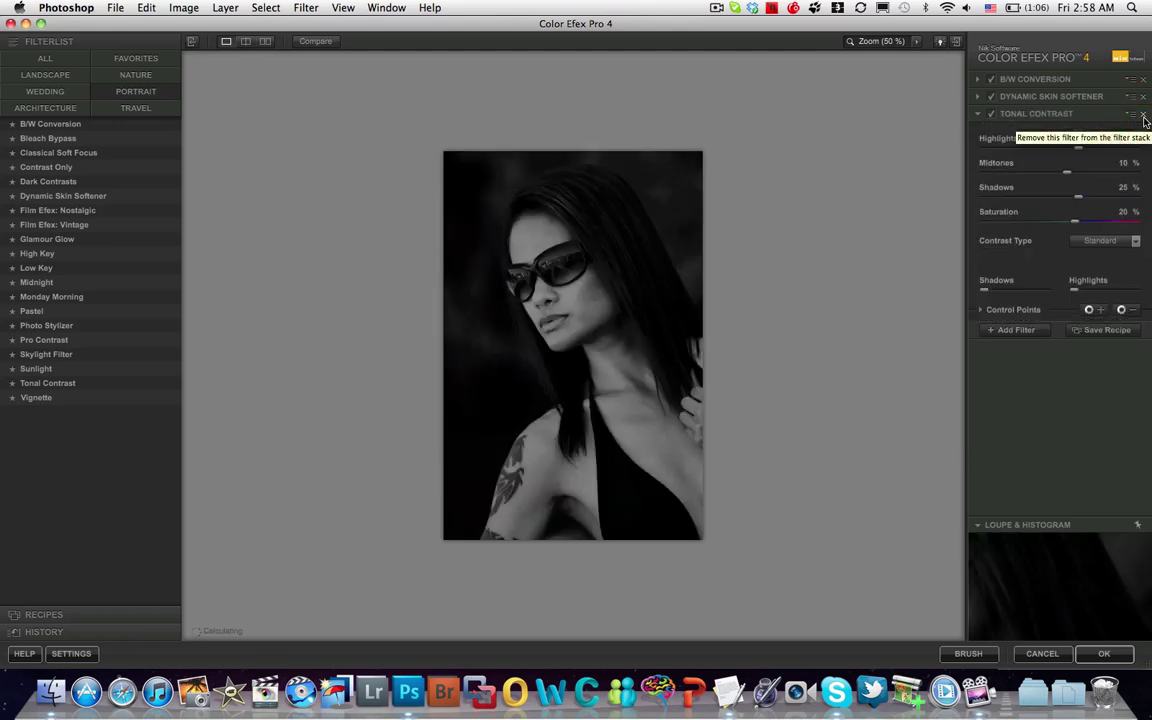
key("super+z")
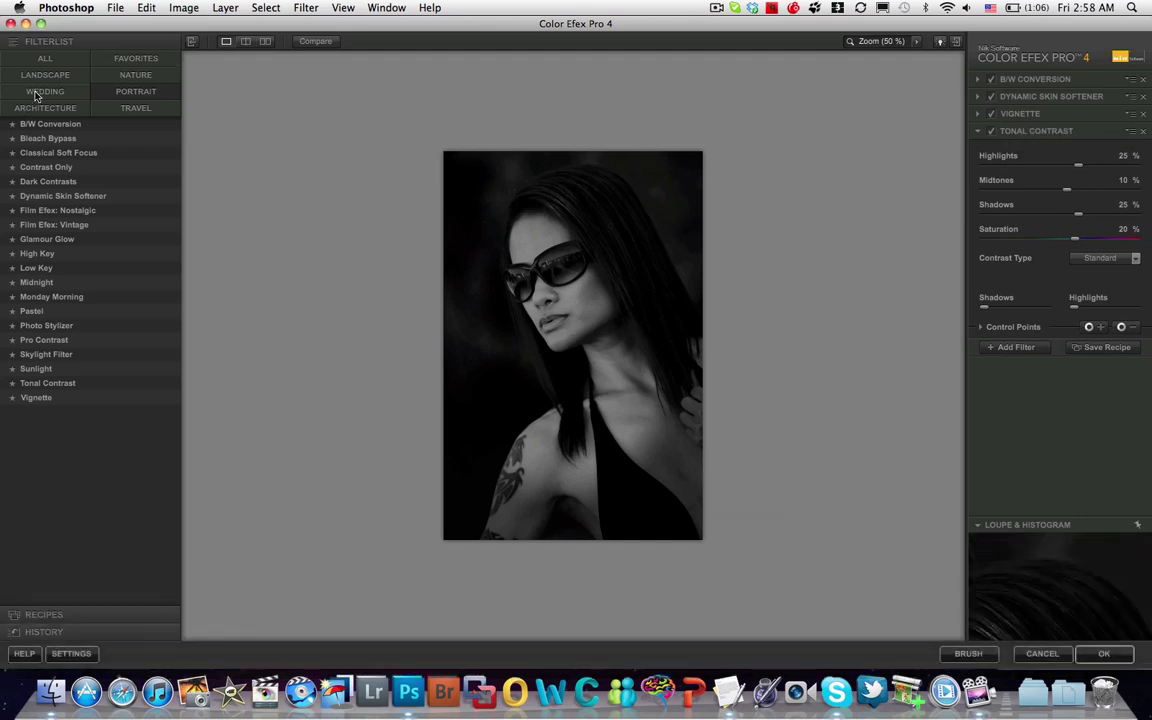
Save the four-filter stack as a custom recipe named "Black and White Model with Skin Soften"
left_click(1104, 349)
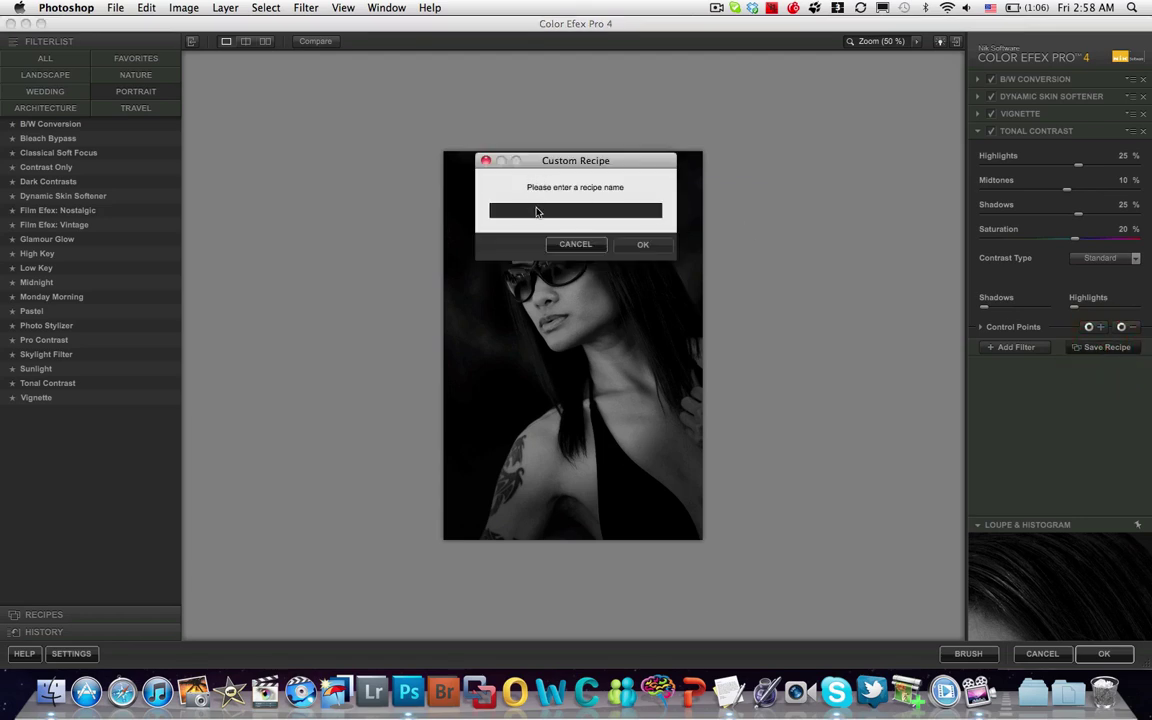
key("shift")
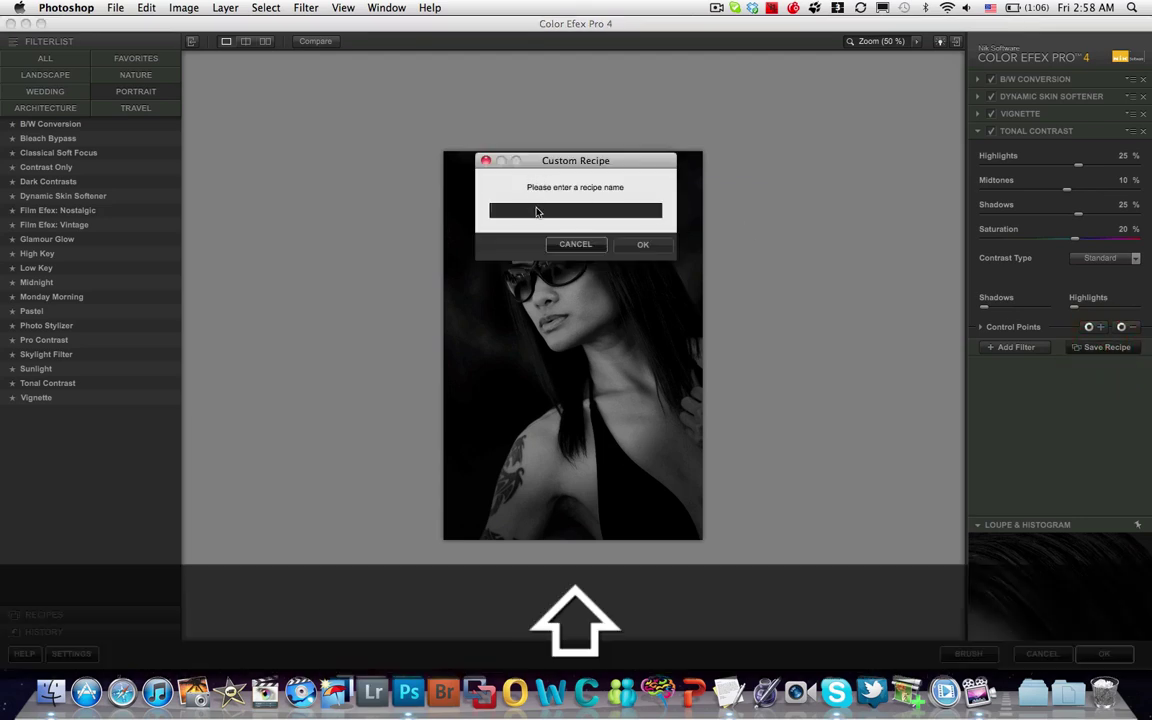
type("Black an")
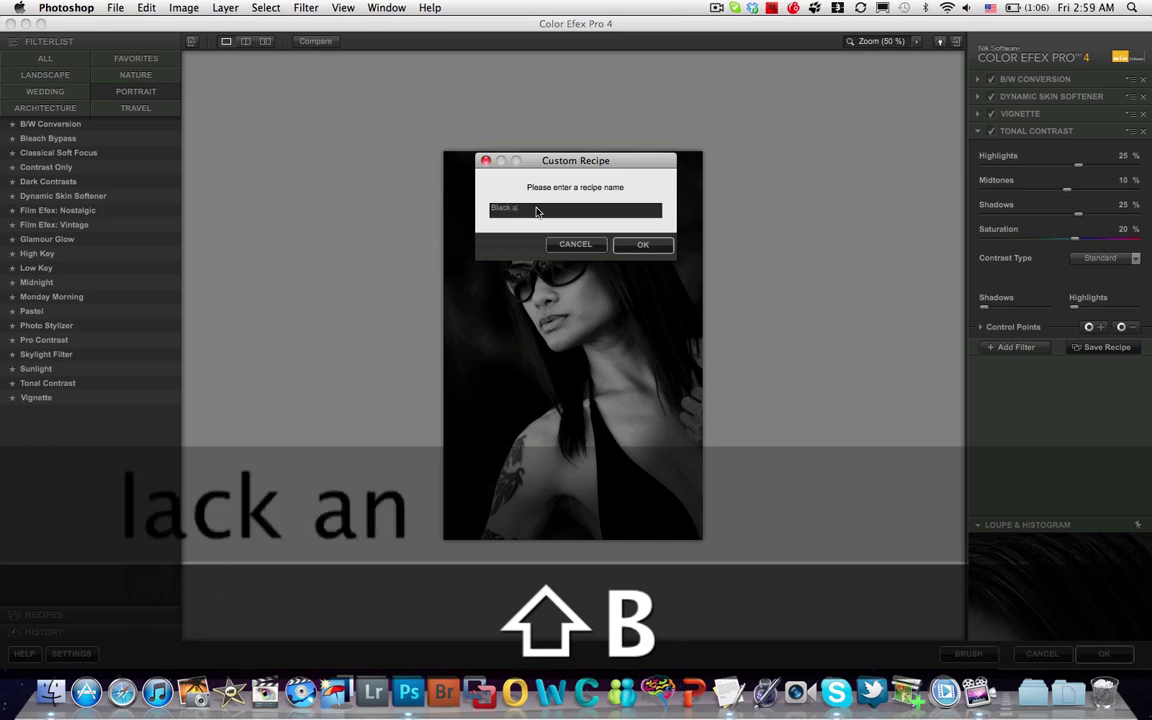
type("d White Model")
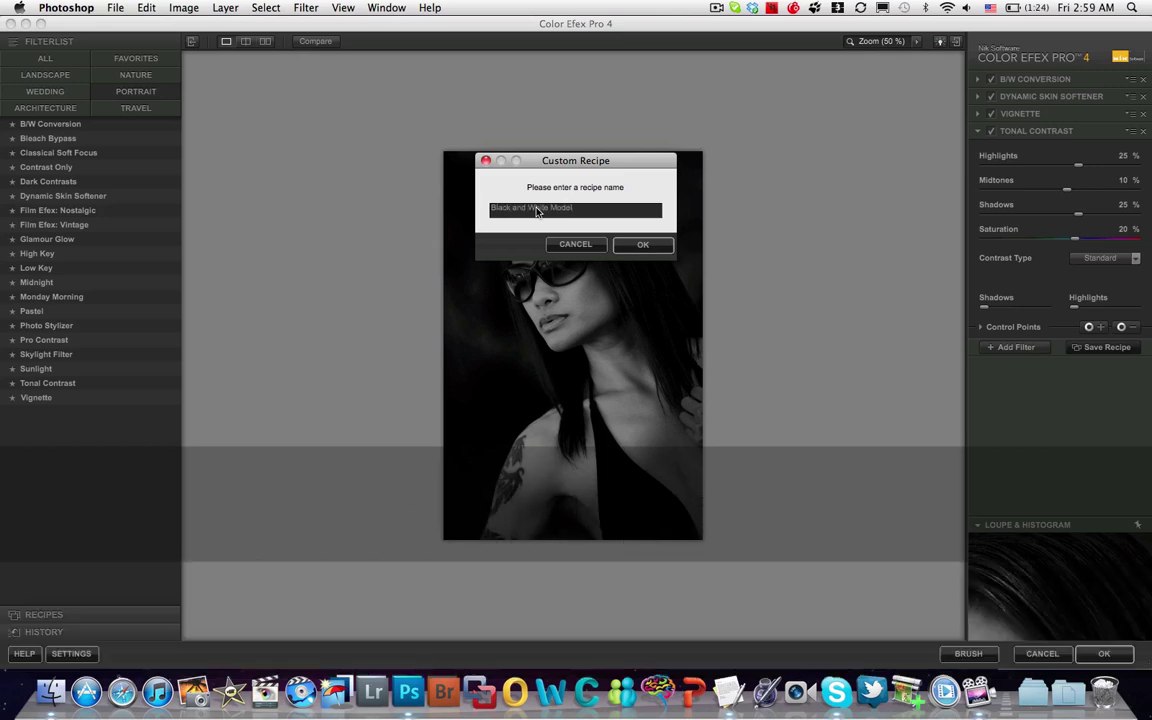
type(" with Sk")
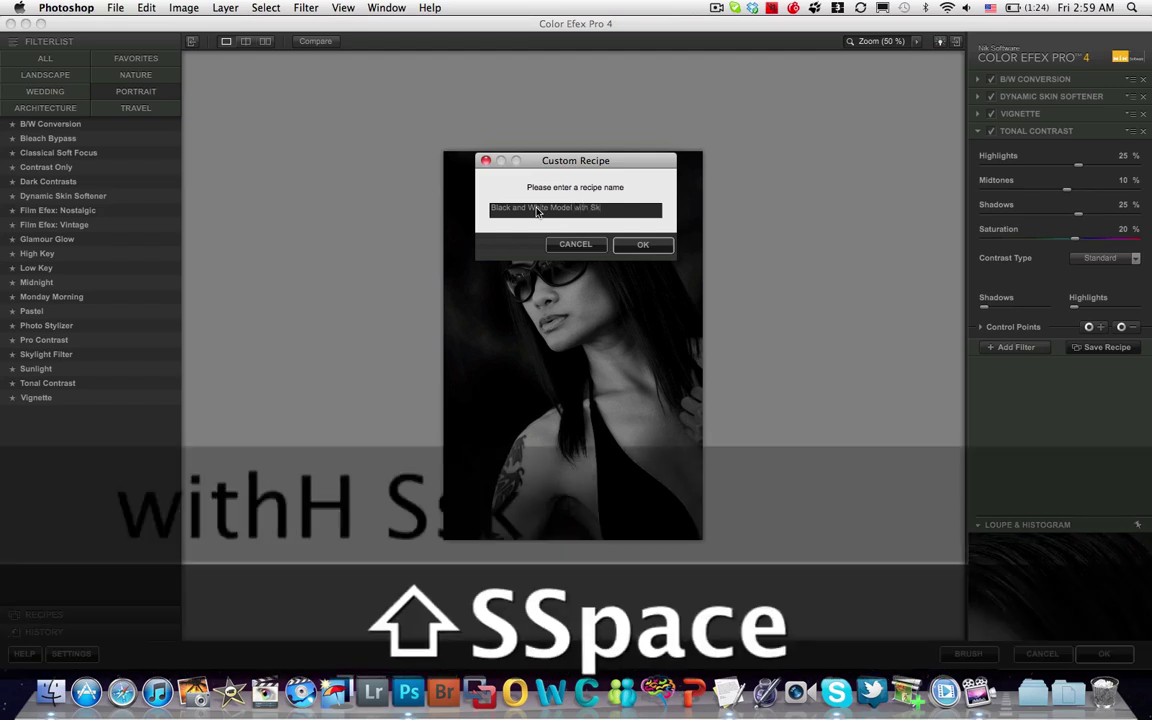
type("in Soften")
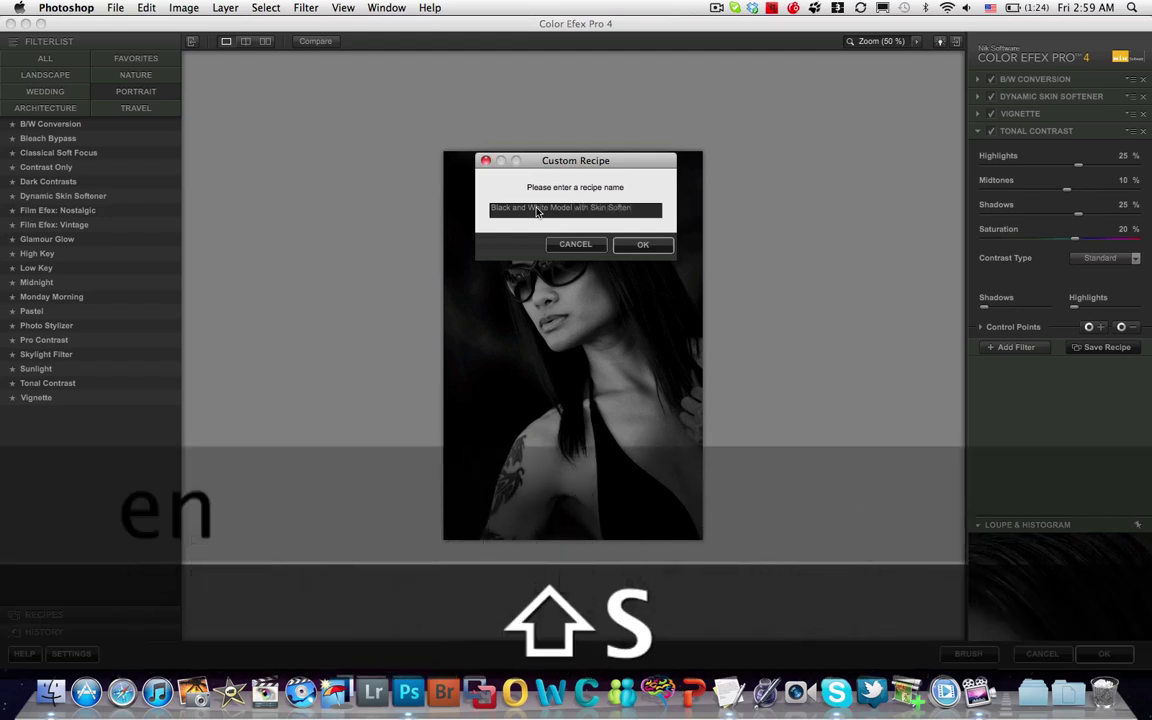
left_click(630, 241)
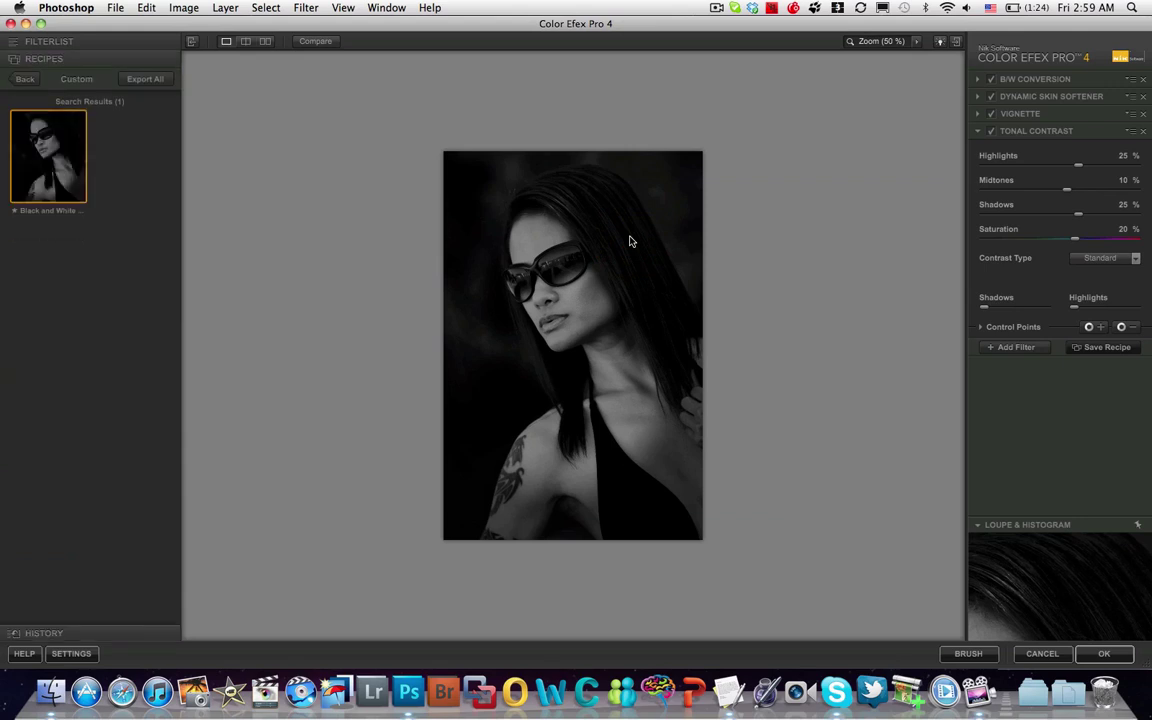
Select the saved black and white recipe and apply the filter stack to the photo, returning to Photoshop
mouse_move(65, 203)
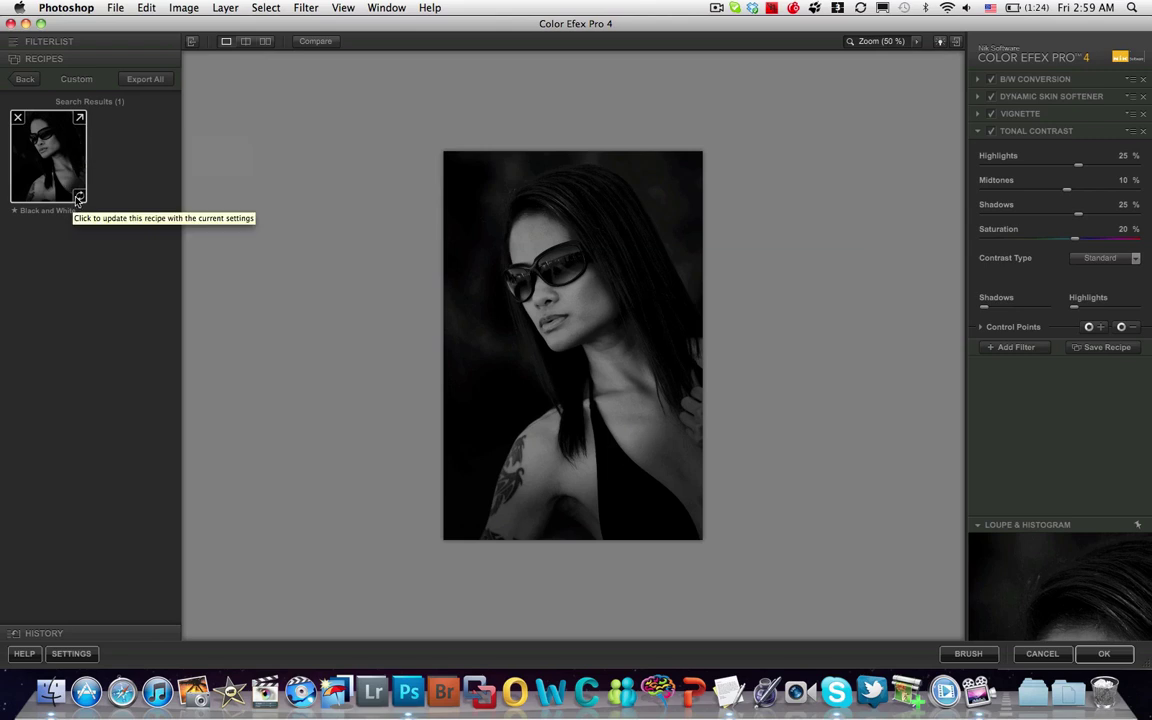
left_click(26, 132)
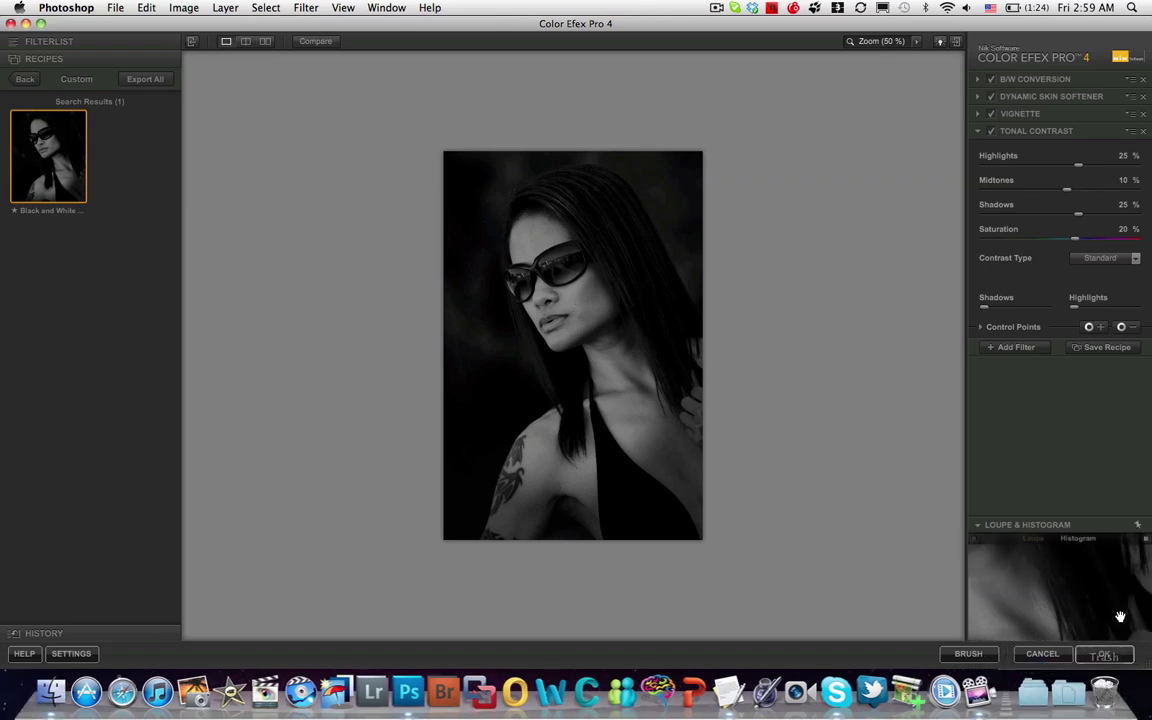
left_click(1105, 655)
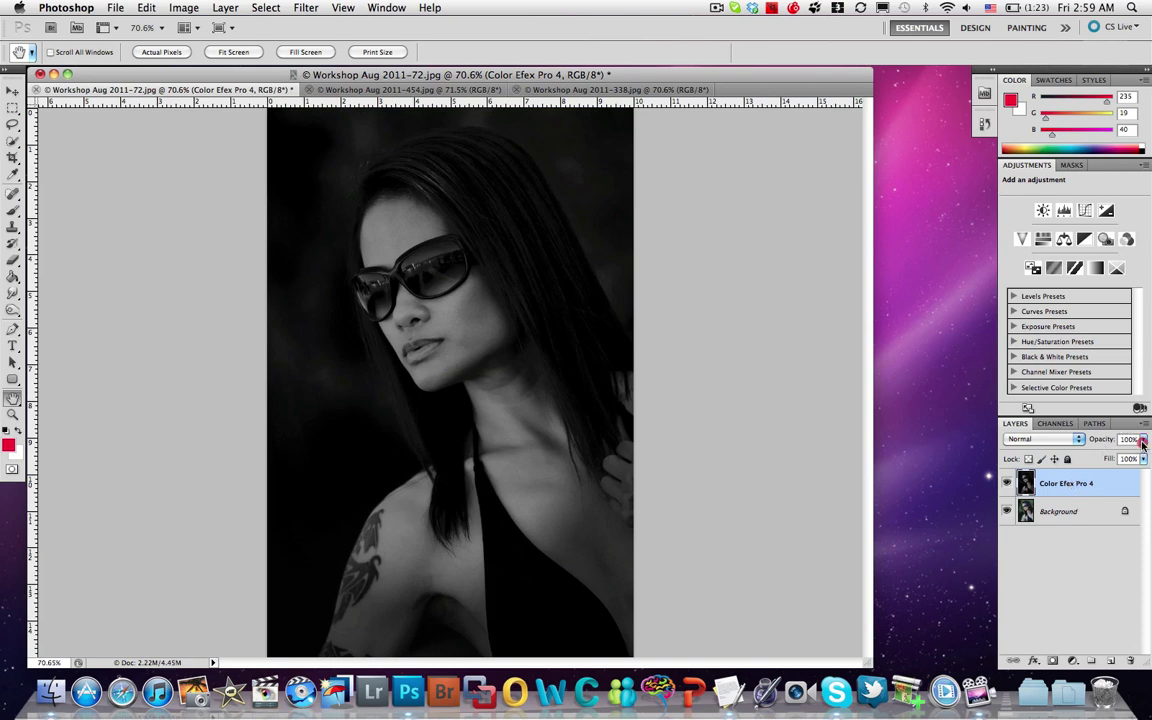
Try the Color Efex Pro 4 layer at 89% opacity, restore it to 100% and deselect the layer
mouse_move(1143, 440)
left_mouse_down()
mouse_move(1106, 457)
mouse_move(1132, 459)
left_mouse_up()
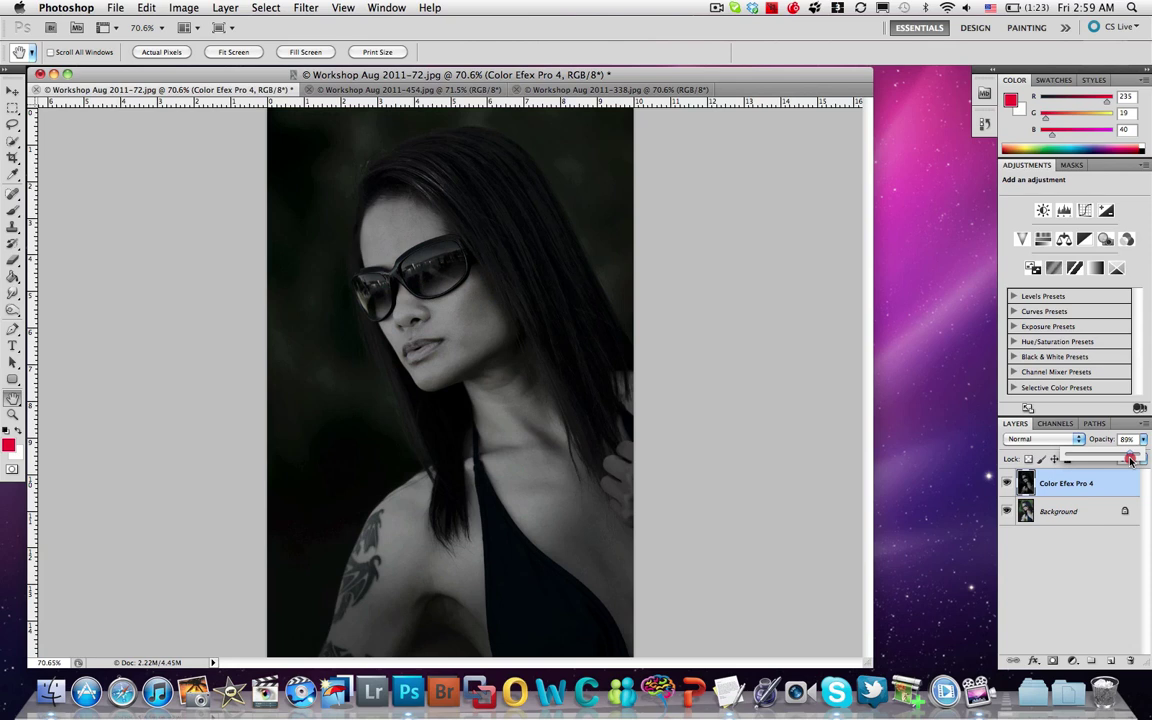
left_click_drag(1131, 459, 1142, 456)
left_click(1034, 602)
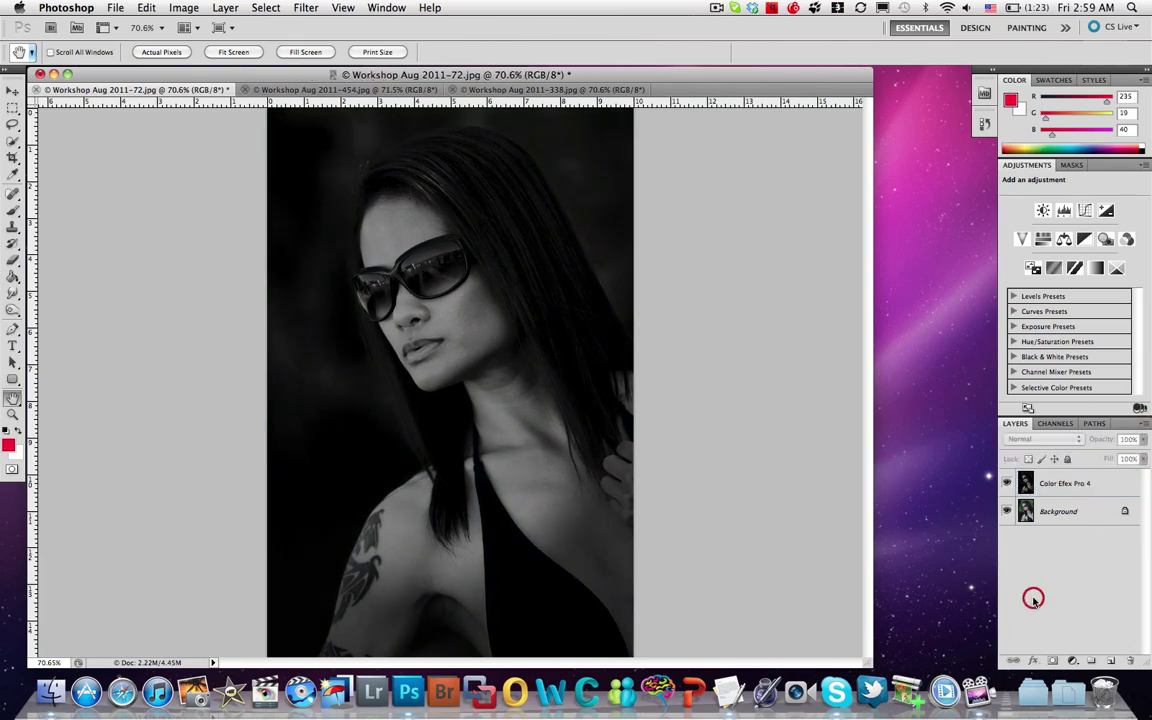